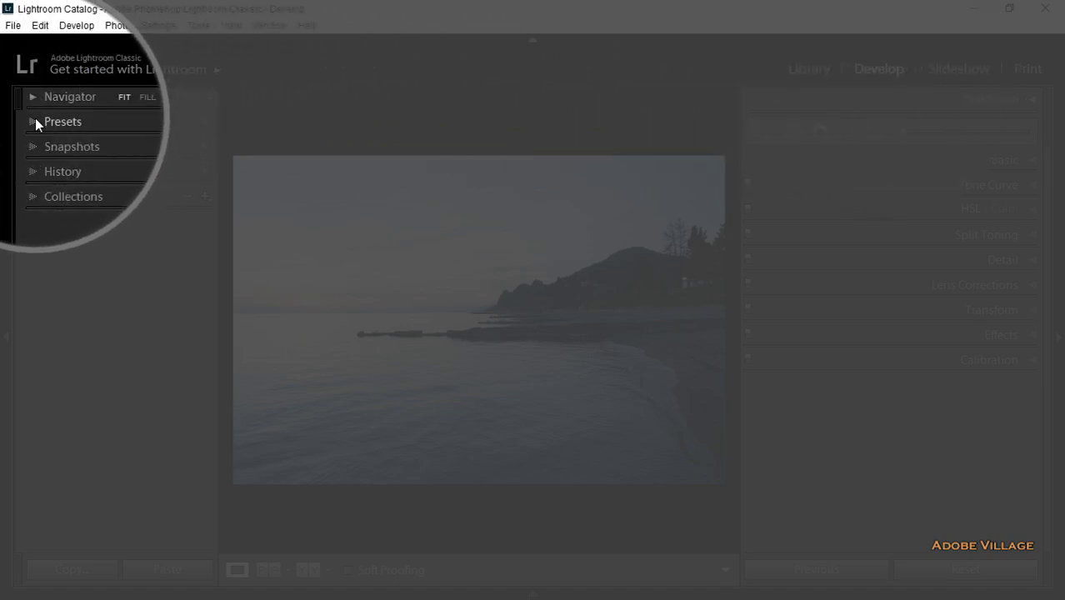
Expand the Presets panel and fold the Creative, Grain, Favorites, Vignetting and User Presets groups.
click(34, 122)
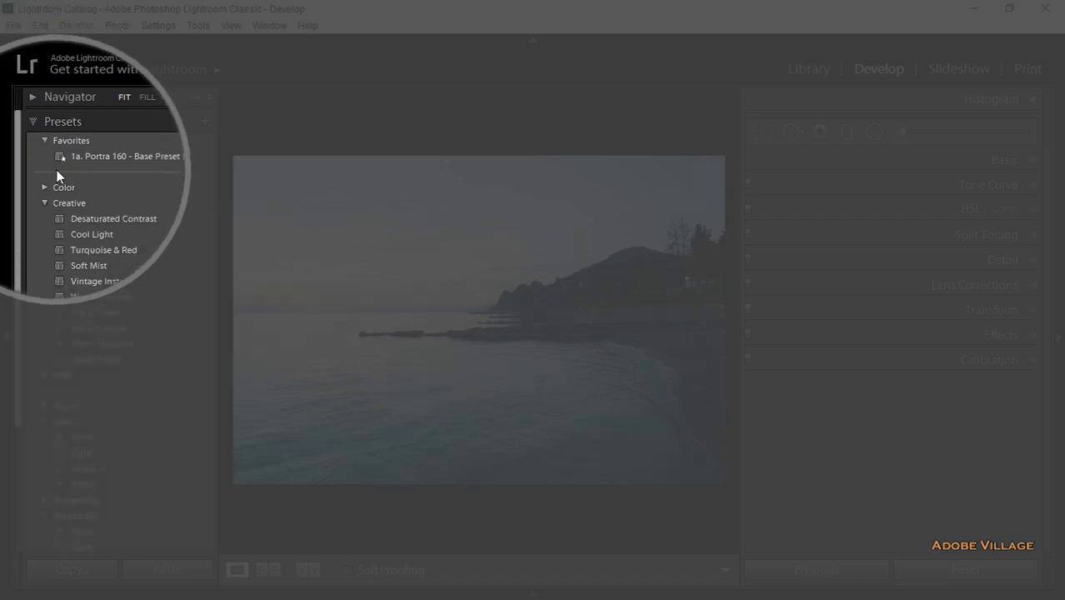
click(44, 202)
click(45, 266)
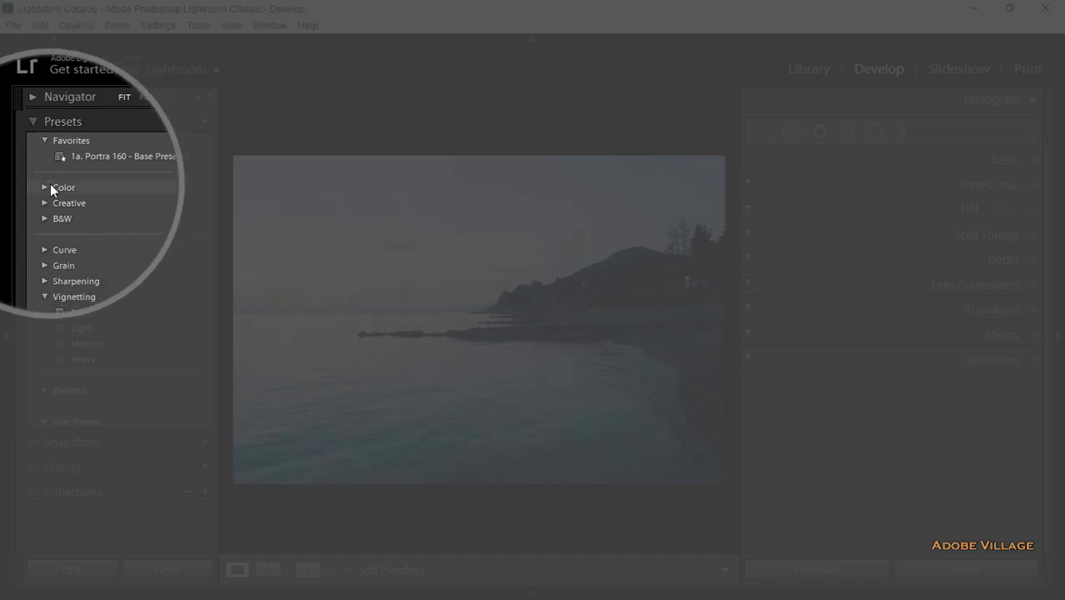
click(44, 141)
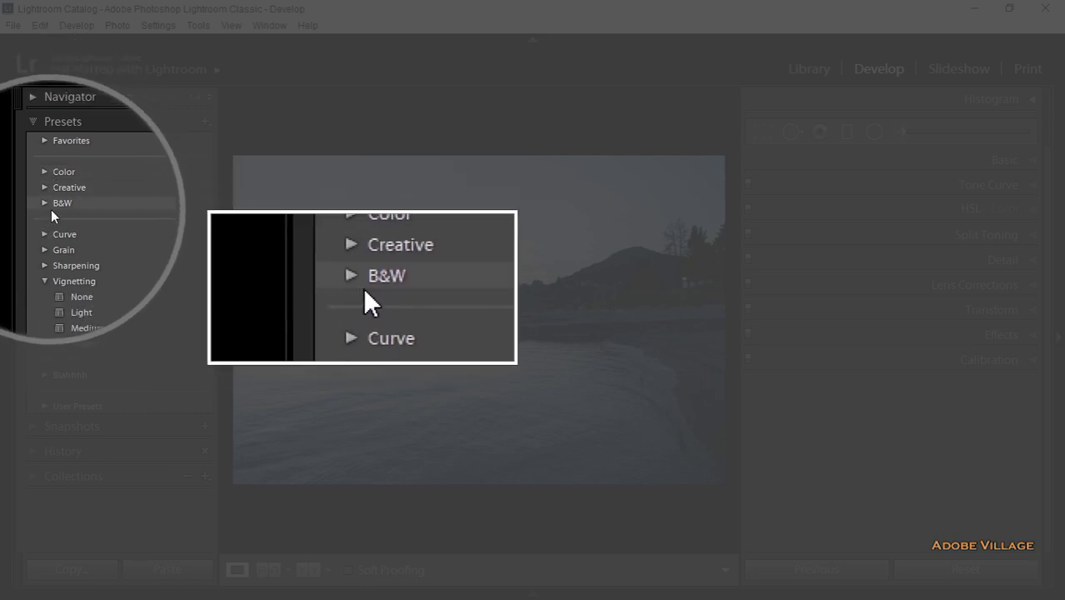
click(44, 280)
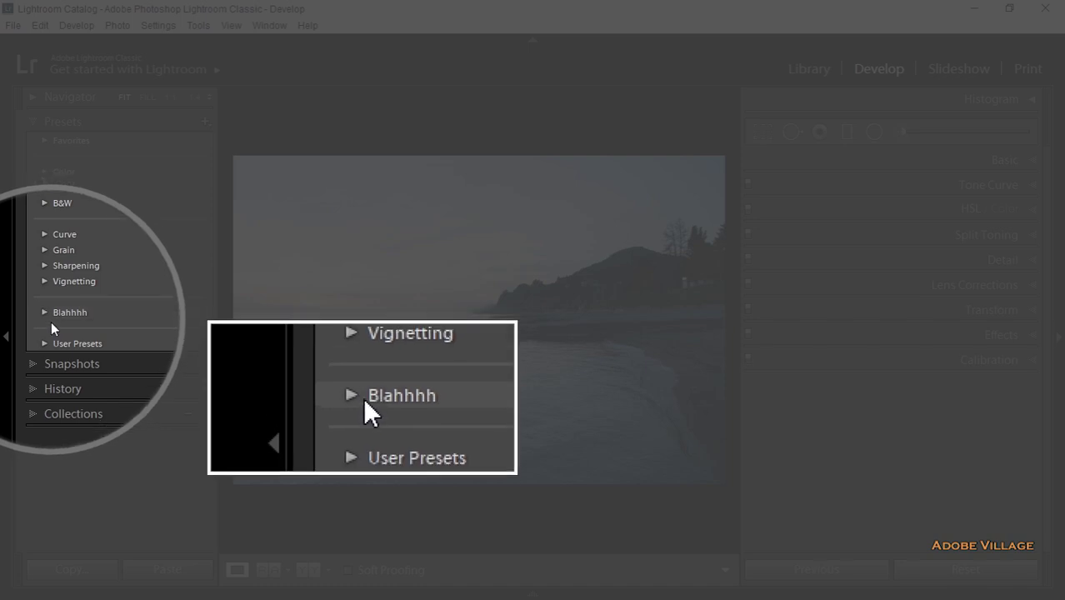
click(44, 343)
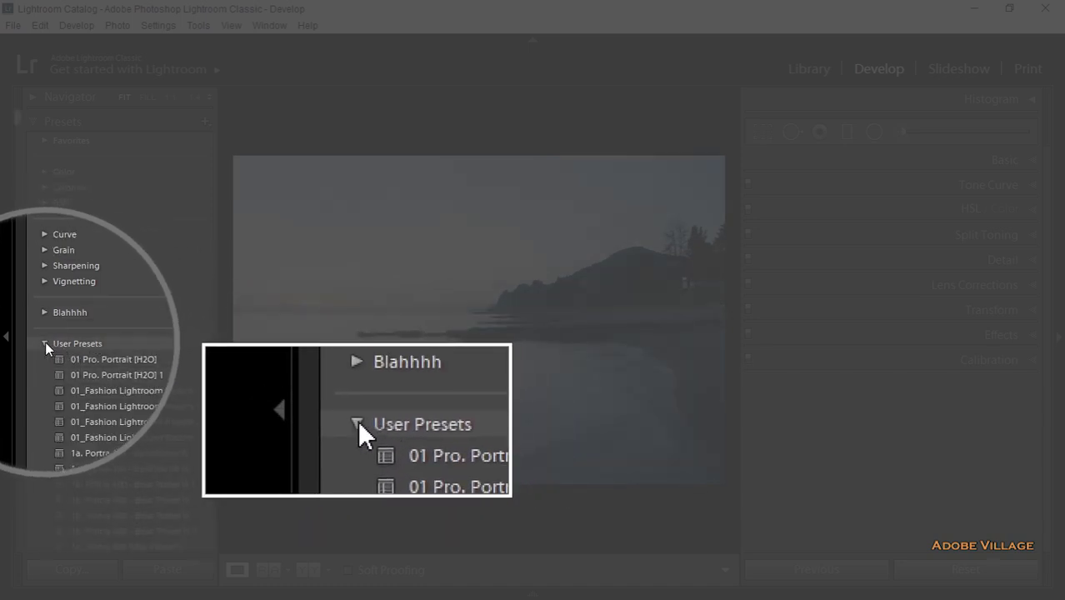
click(45, 343)
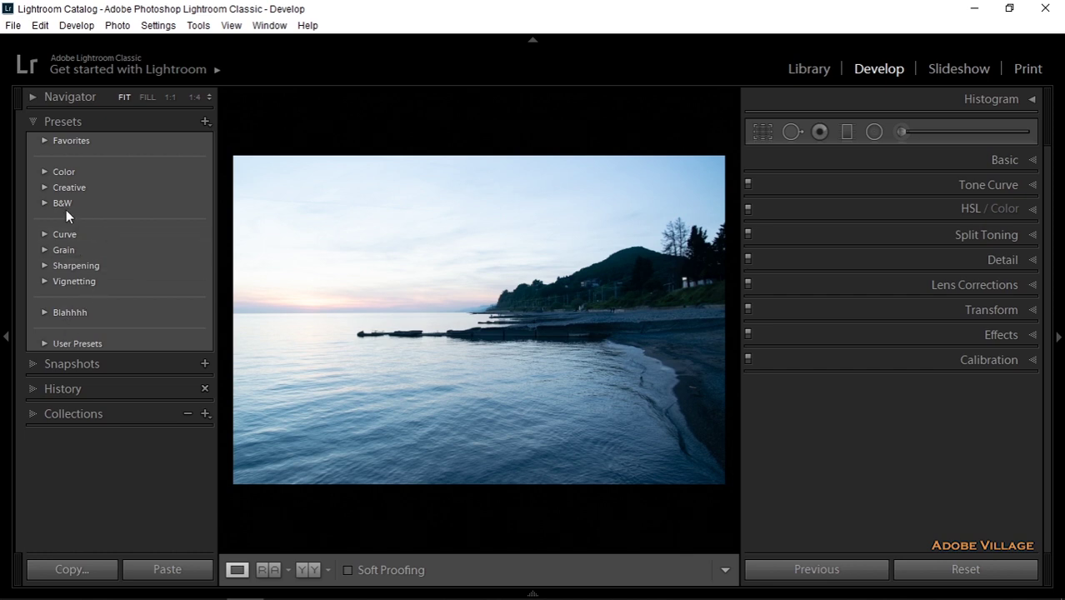
Expand the Creative preset group, then toggle Crop & Straighten on and off with R.
click(44, 186)
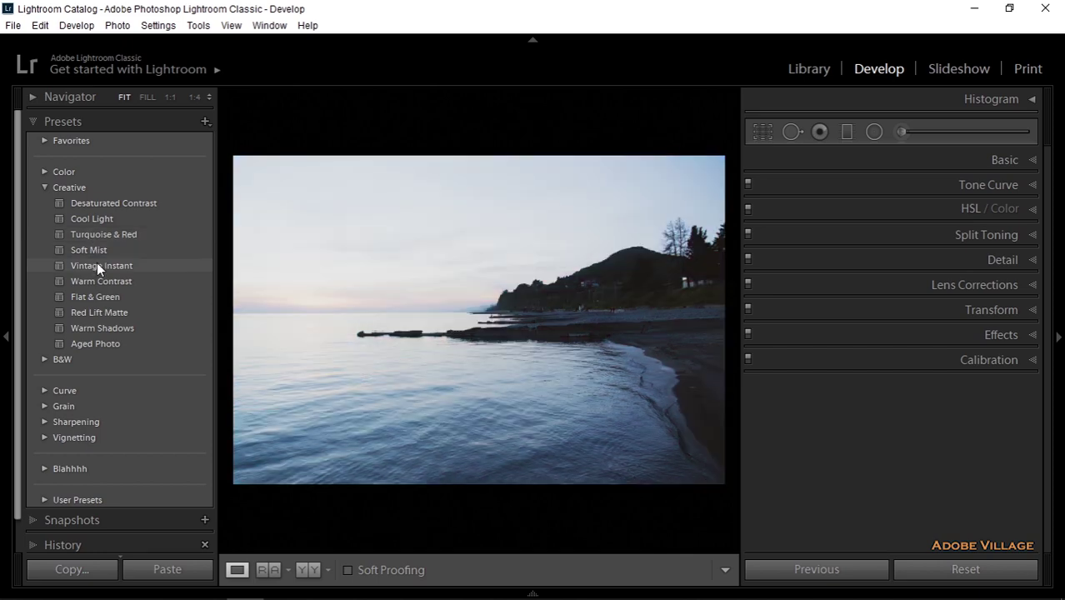
key(r)
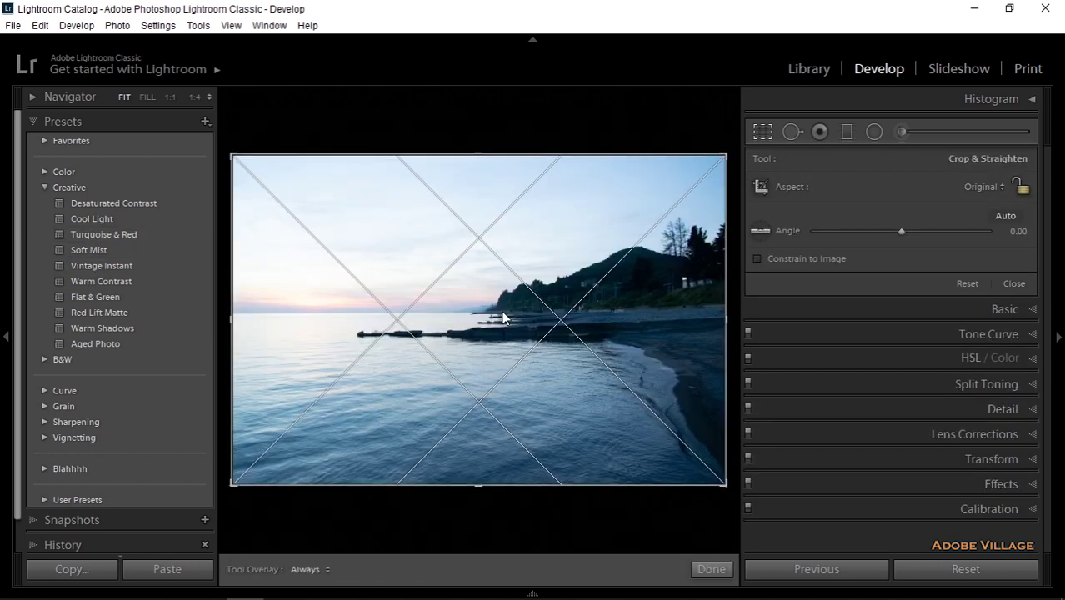
key(r)
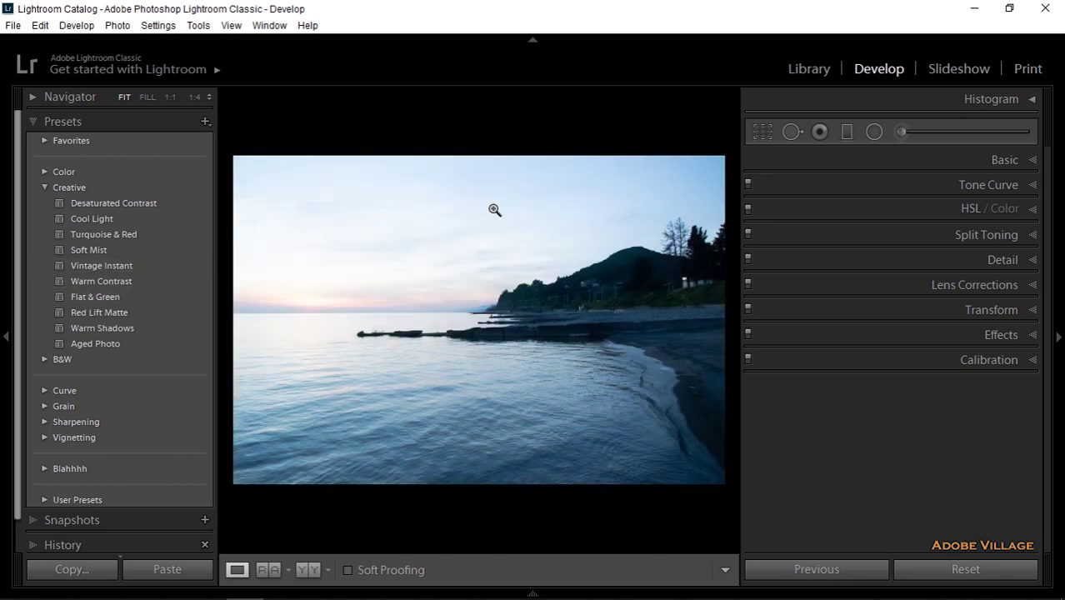
Apply the Warm Shadows preset and review its Basic and Tone Curve settings.
click(1017, 161)
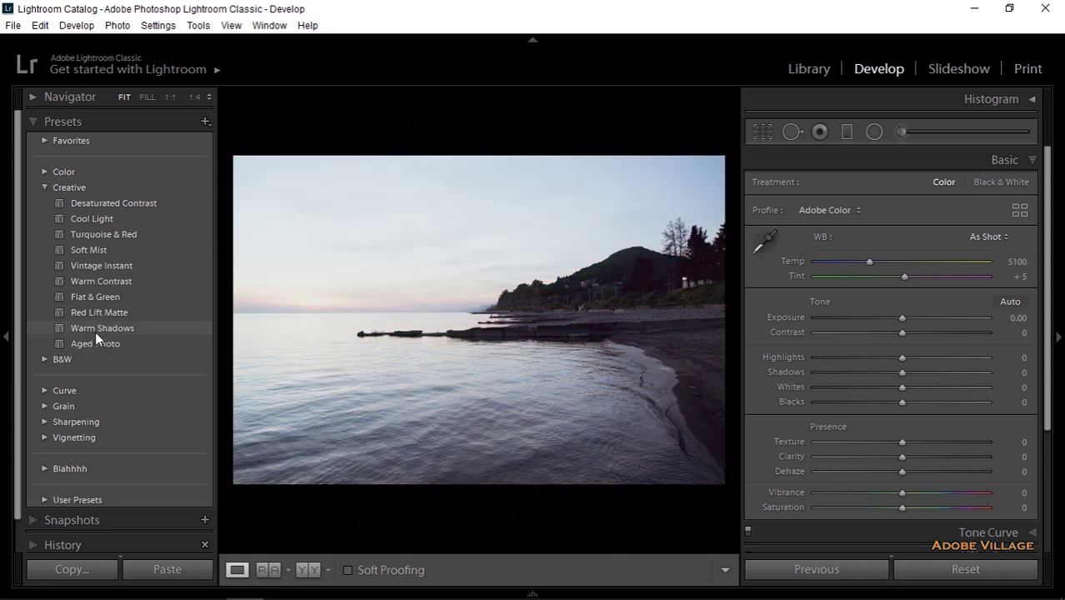
click(95, 329)
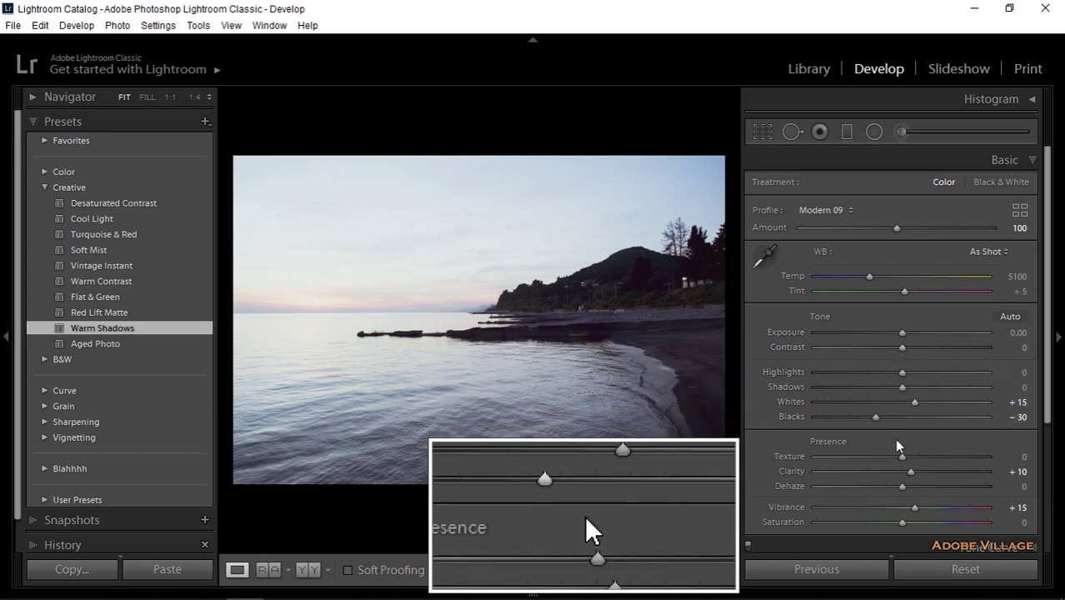
click(1008, 160)
click(1010, 184)
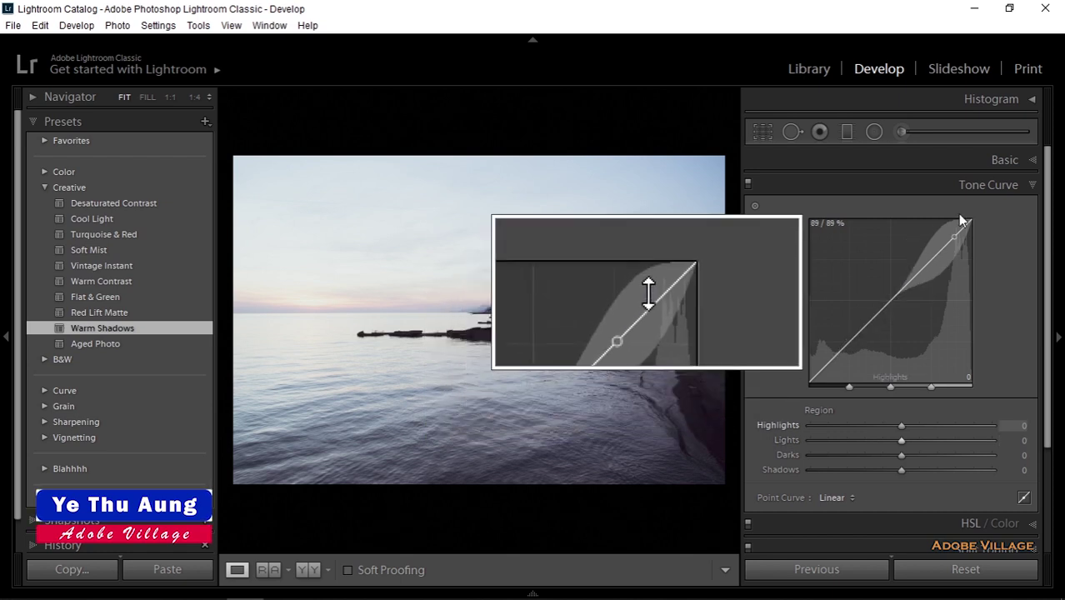
click(1000, 185)
Check the HSL saturation values, then switch to the Aged Photo preset.
click(971, 209)
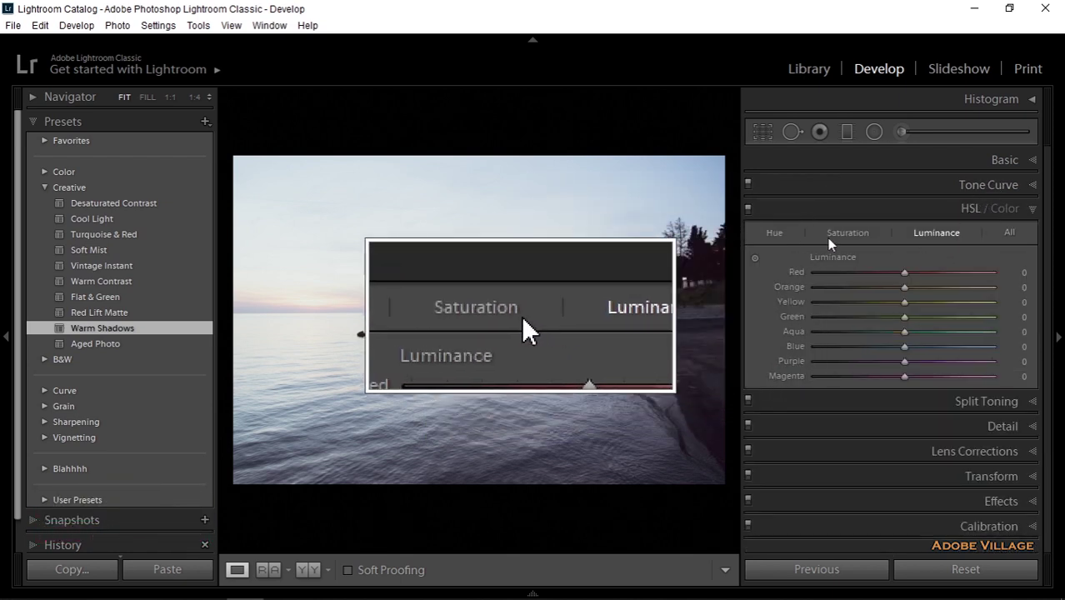
click(859, 236)
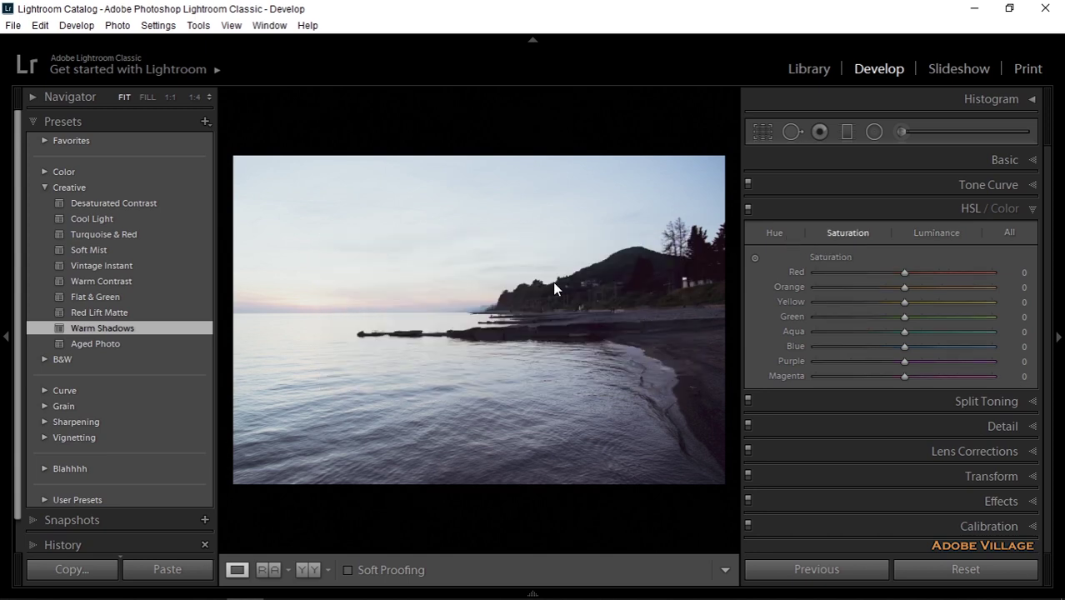
click(104, 343)
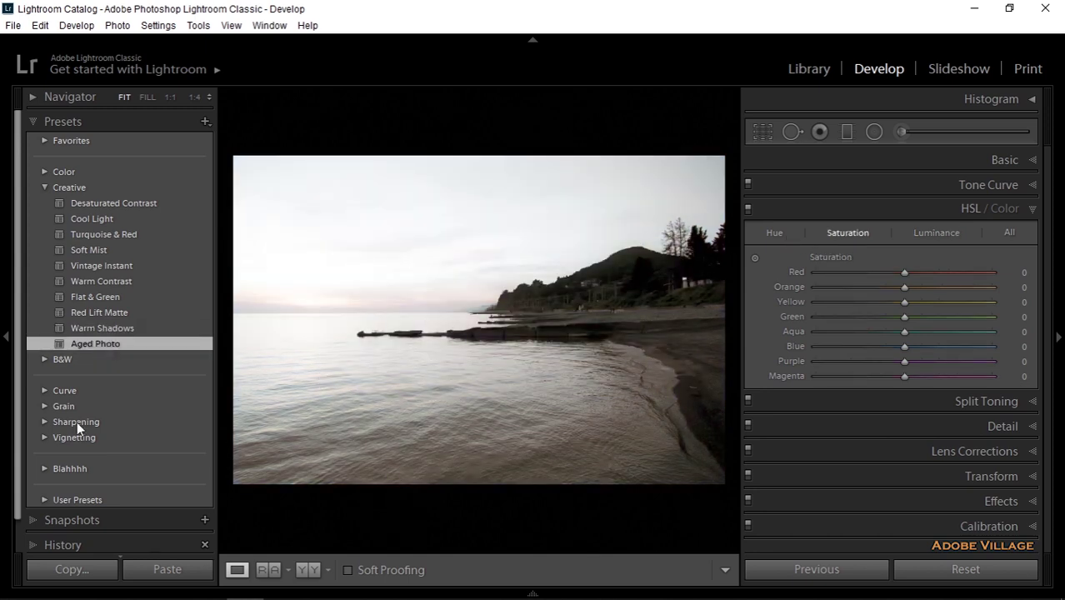
click(46, 499)
Apply the 01 Pro. Portrait [H2O] preset and review its HSL, Tone Curve and Basic settings.
click(88, 515)
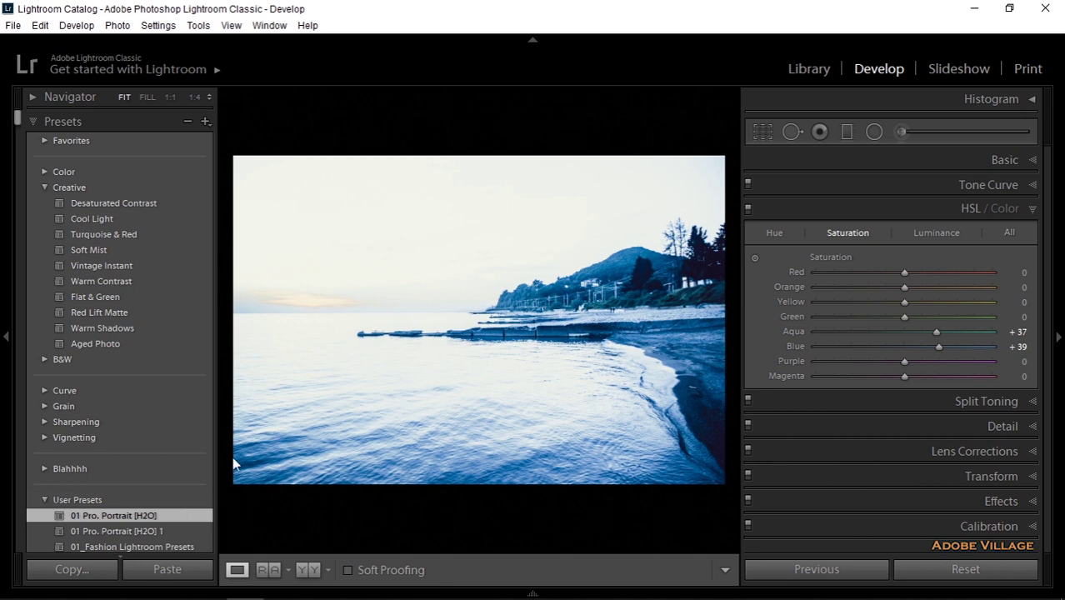
click(777, 233)
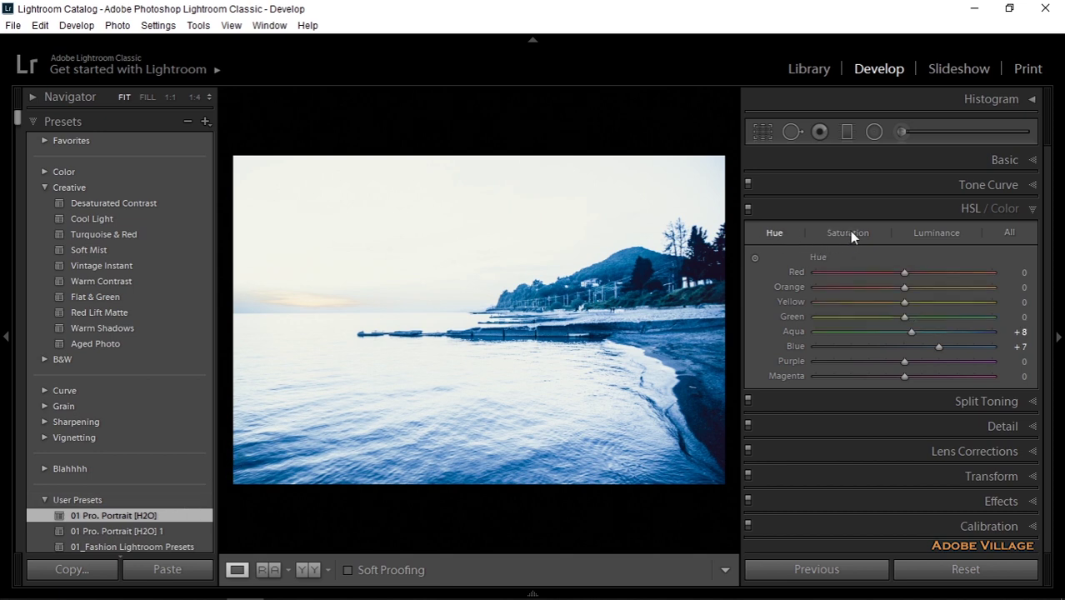
click(870, 233)
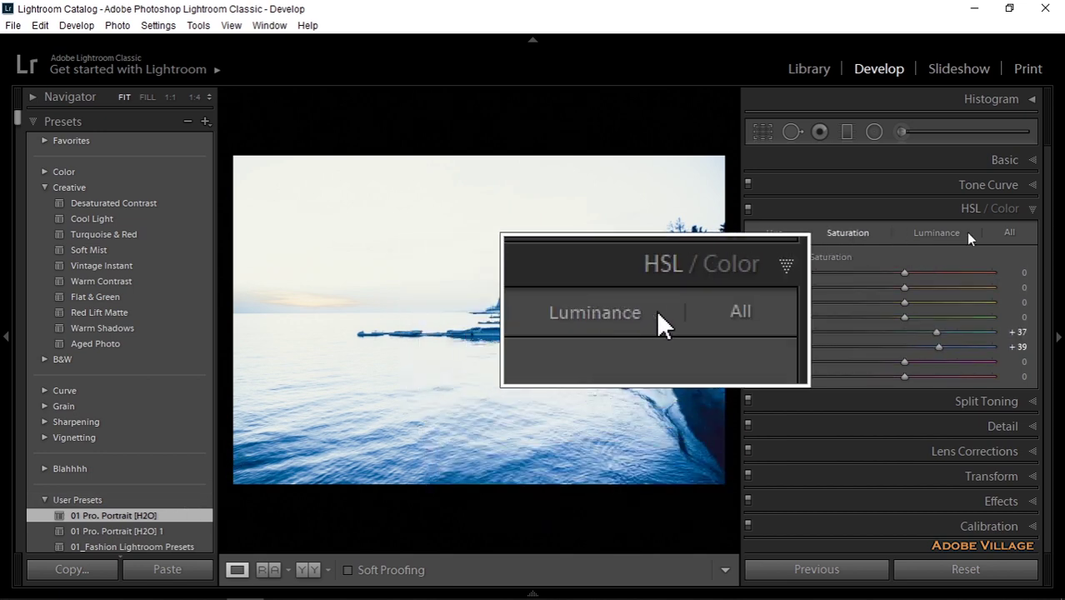
click(1033, 187)
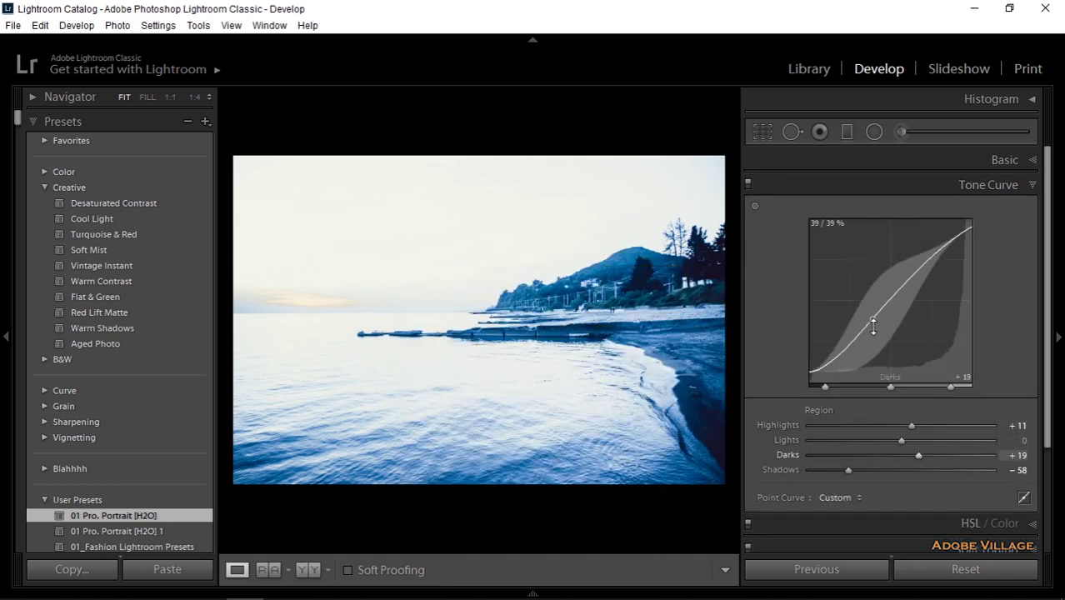
click(1025, 186)
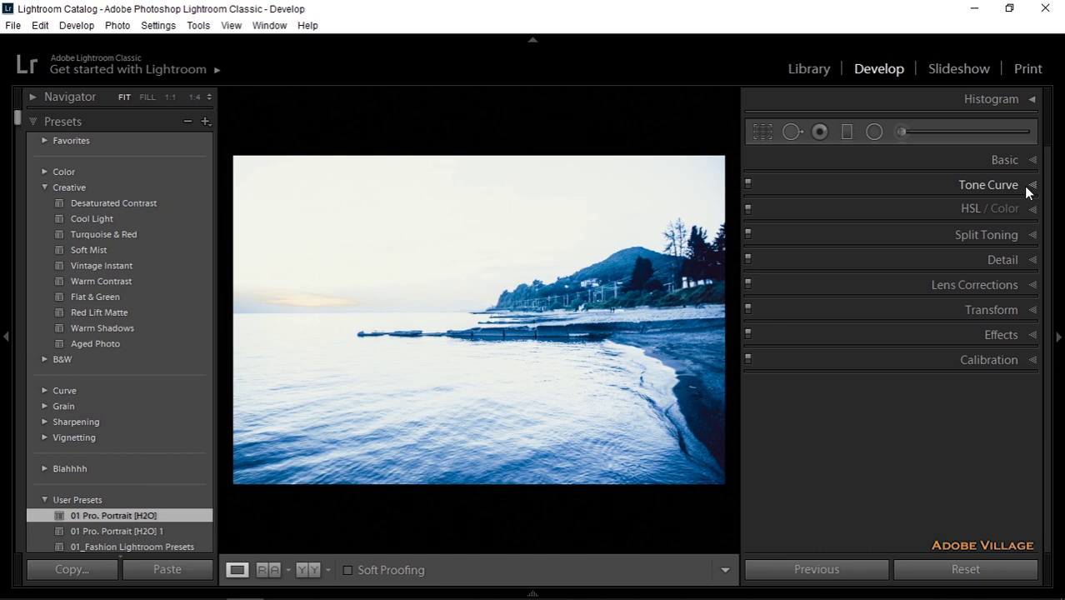
click(1006, 160)
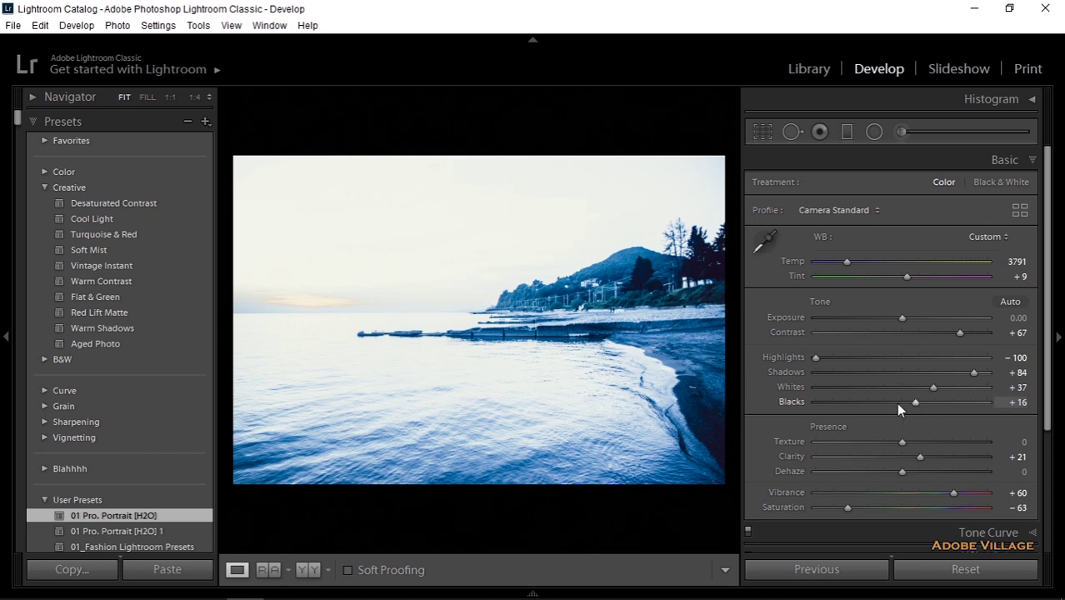
click(45, 188)
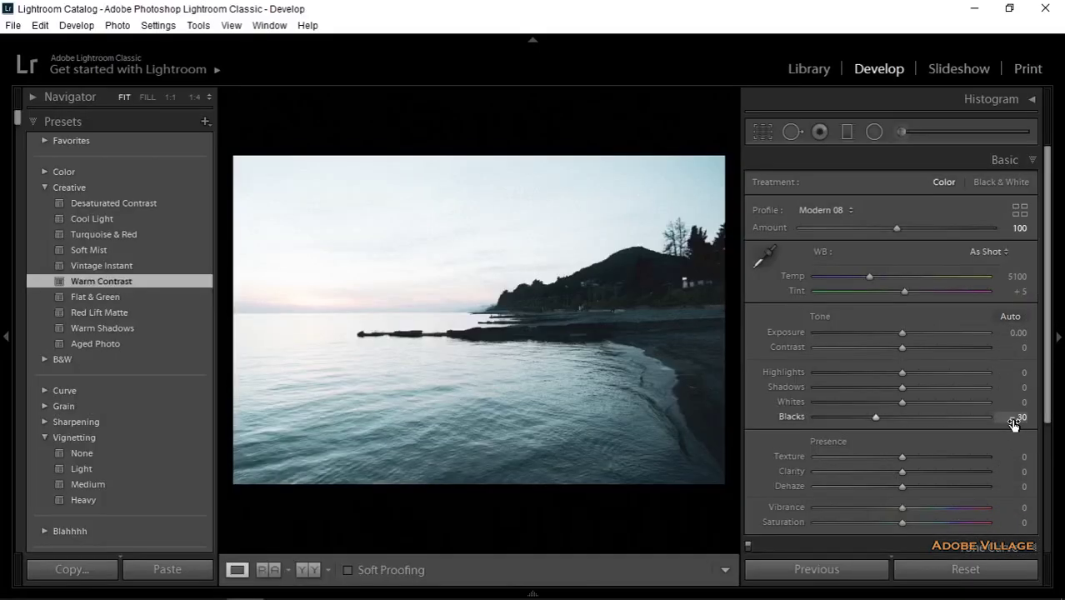
click(44, 189)
click(34, 122)
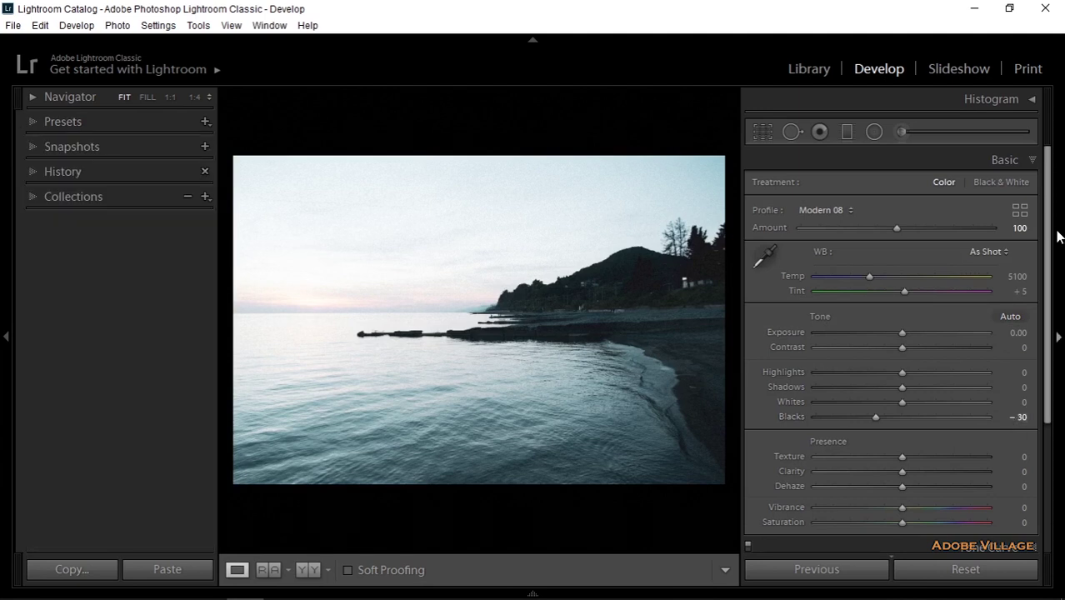
click(1032, 160)
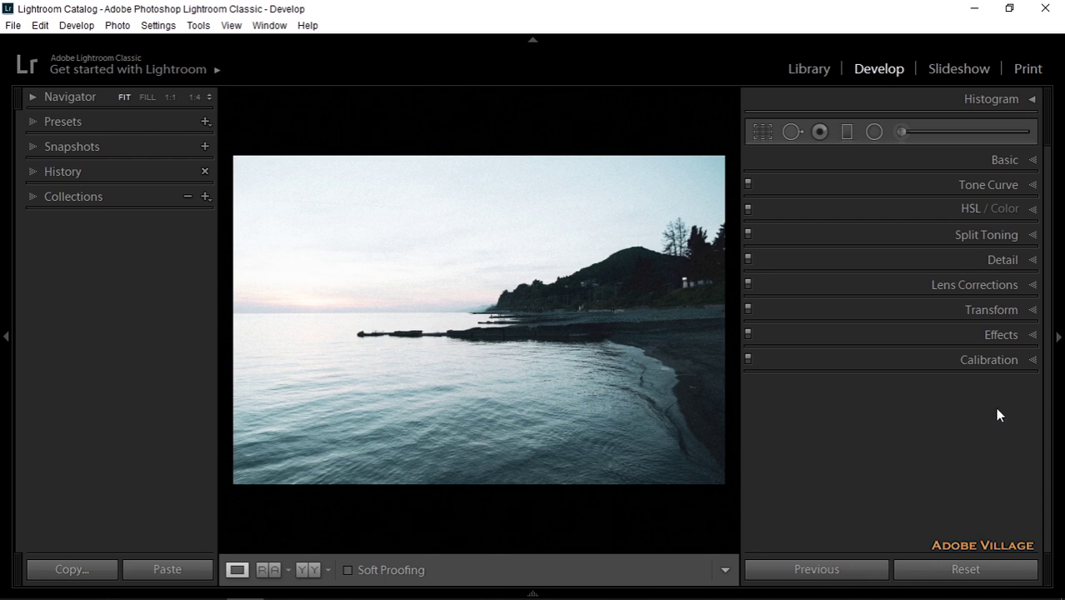
Expand Basic, view all profile types in the Profile Browser, close it and open the Profile dropdown.
click(1019, 161)
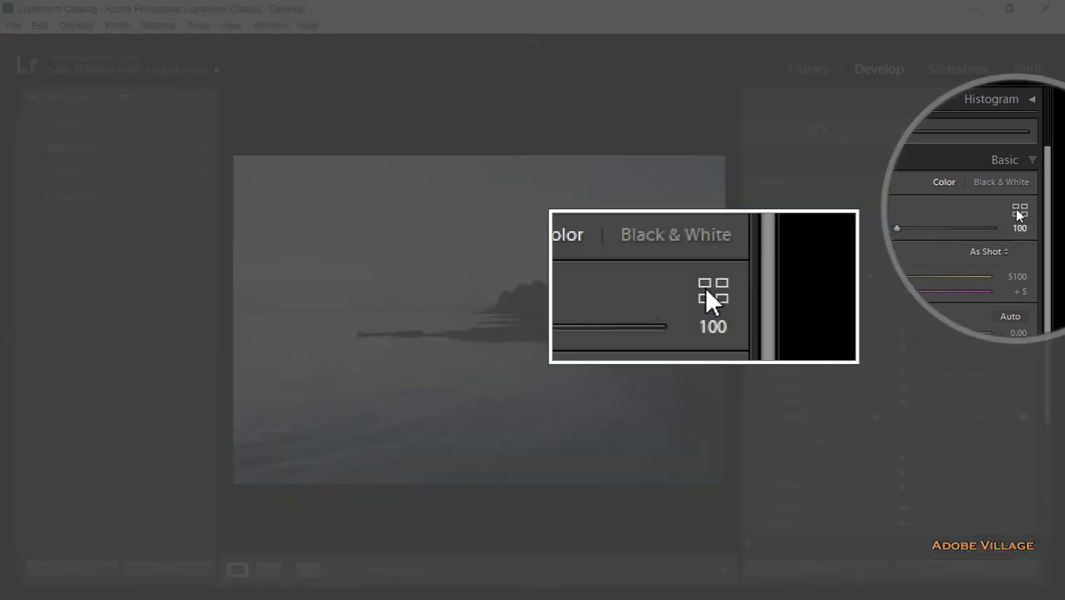
click(1018, 213)
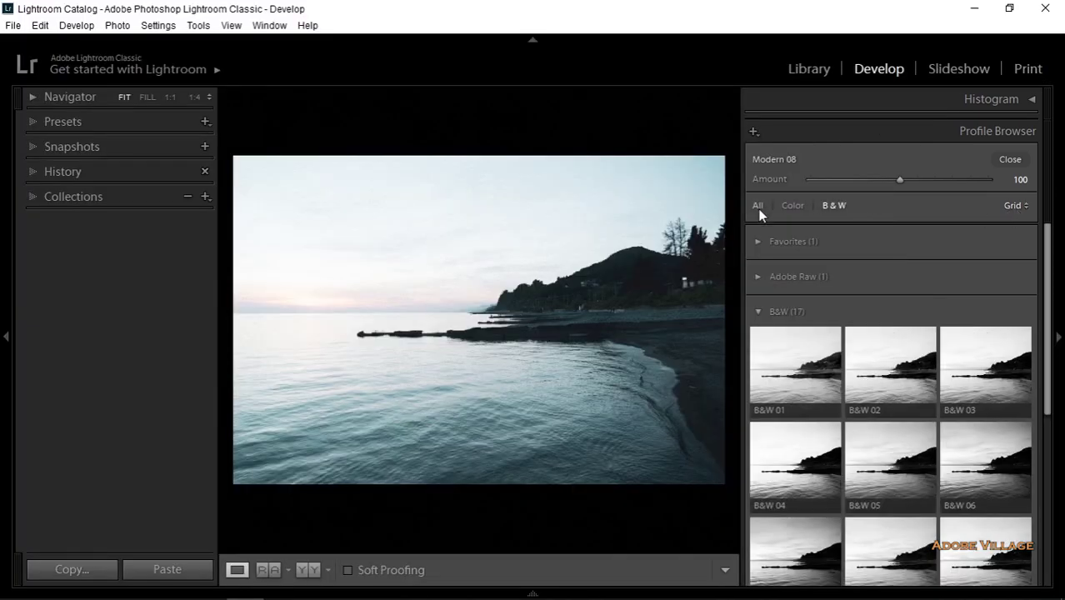
click(758, 208)
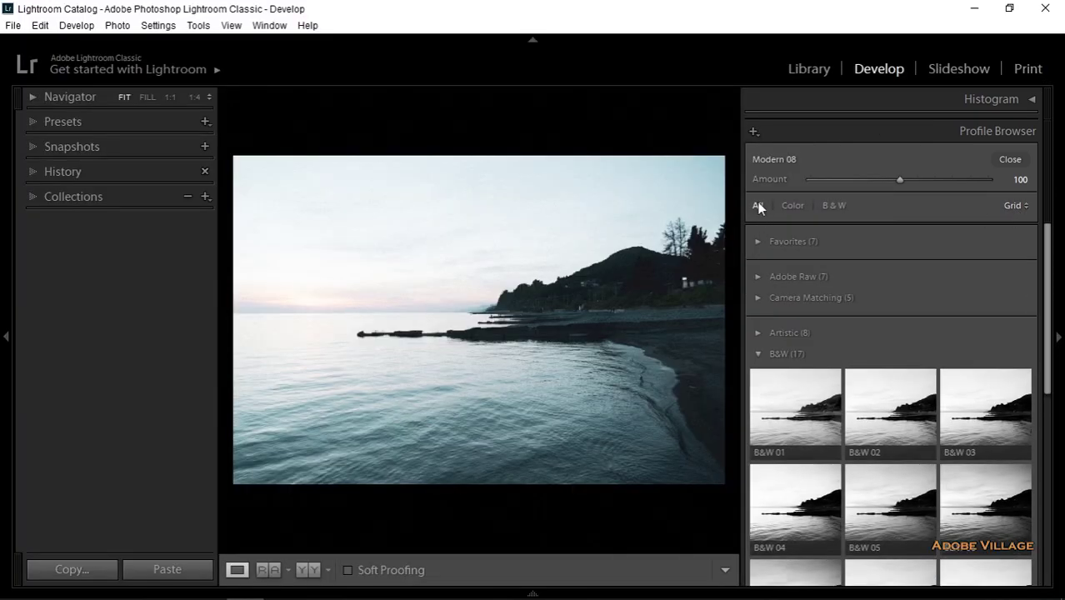
click(1009, 160)
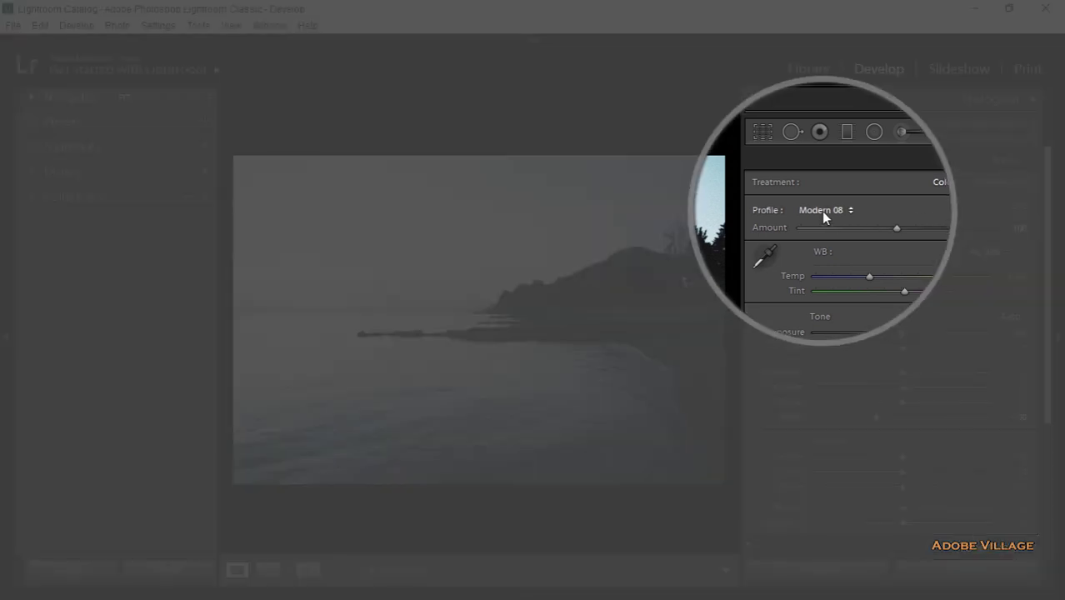
click(822, 211)
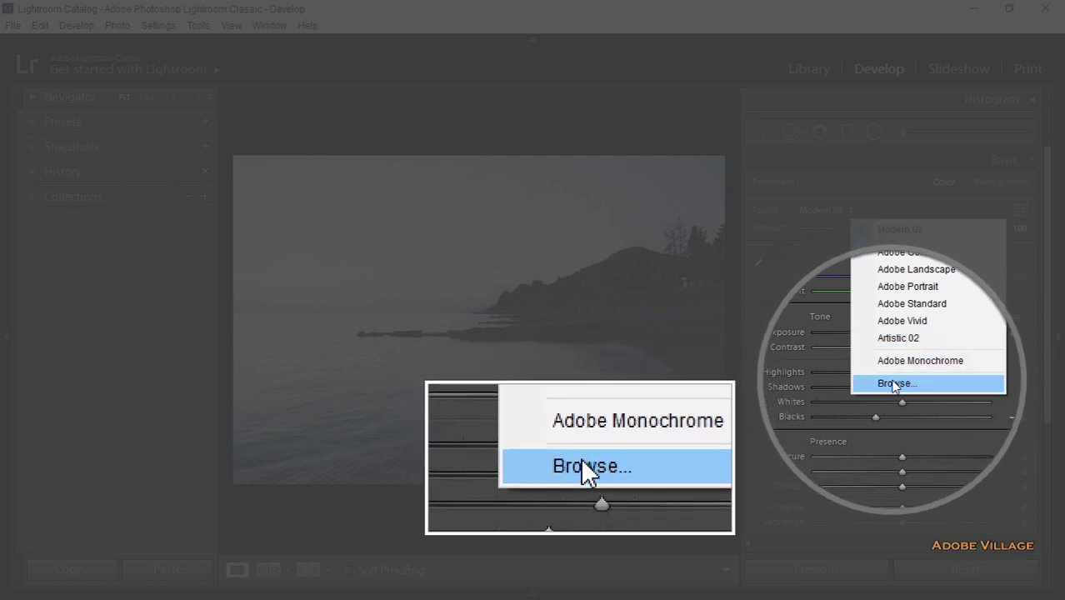
click(895, 384)
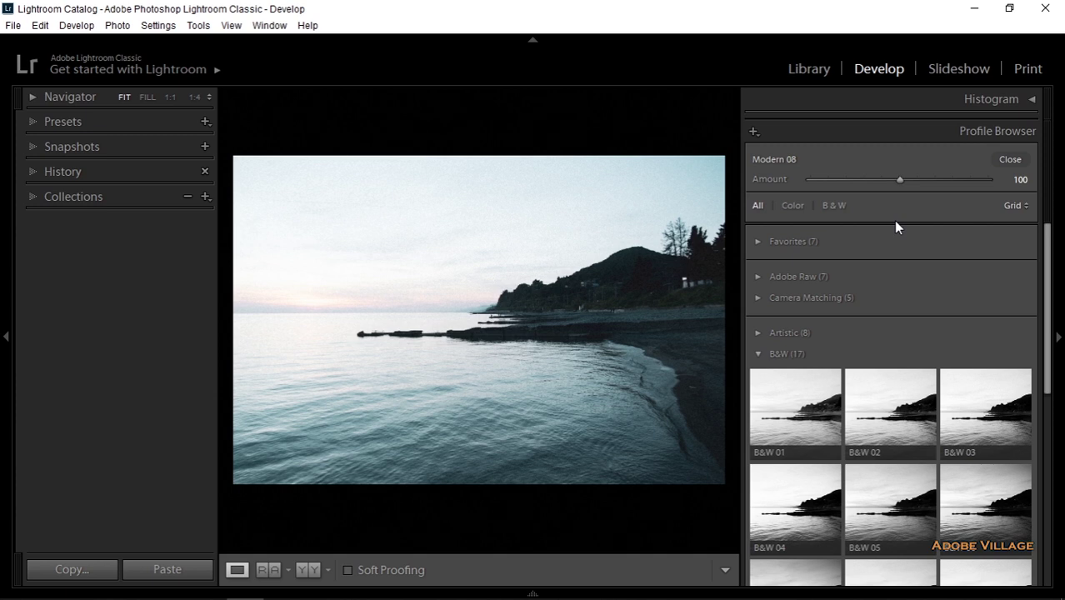
click(1010, 159)
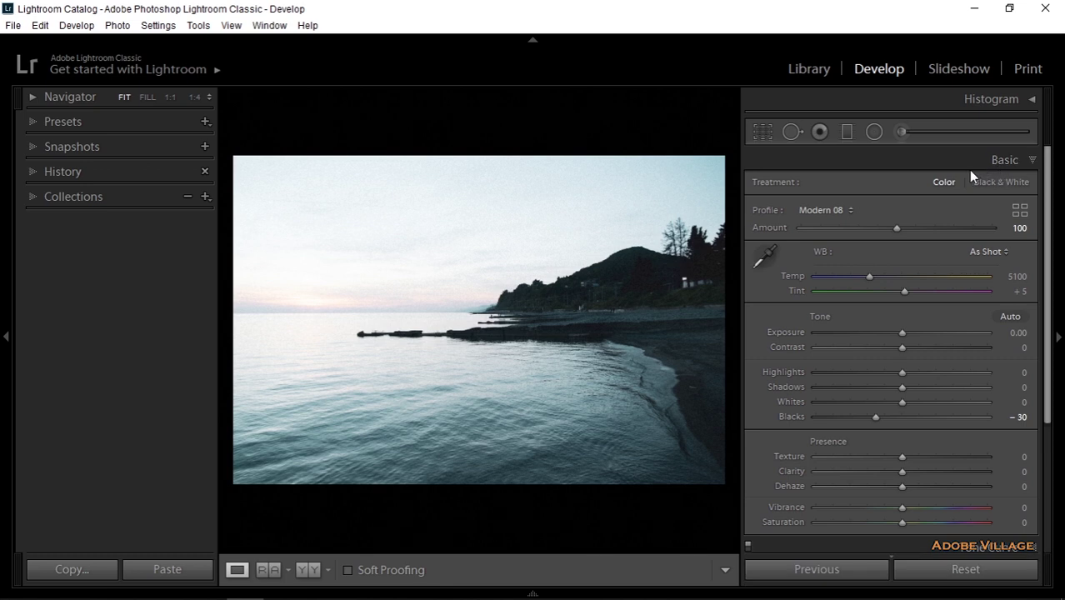
click(821, 210)
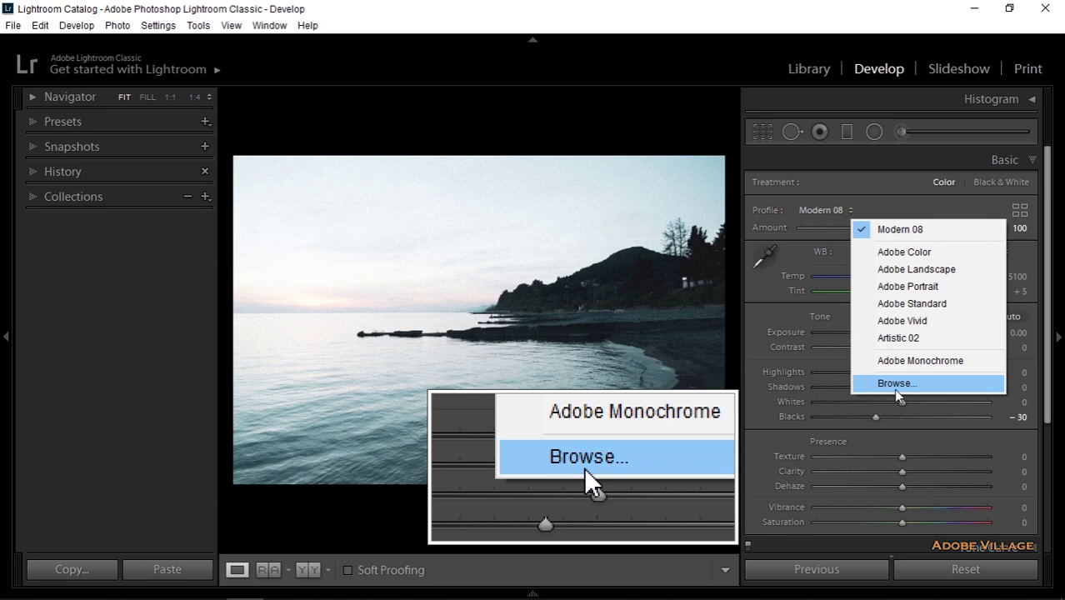
Choose Browse… in the Profile dropdown to open the full Profile Browser.
click(896, 385)
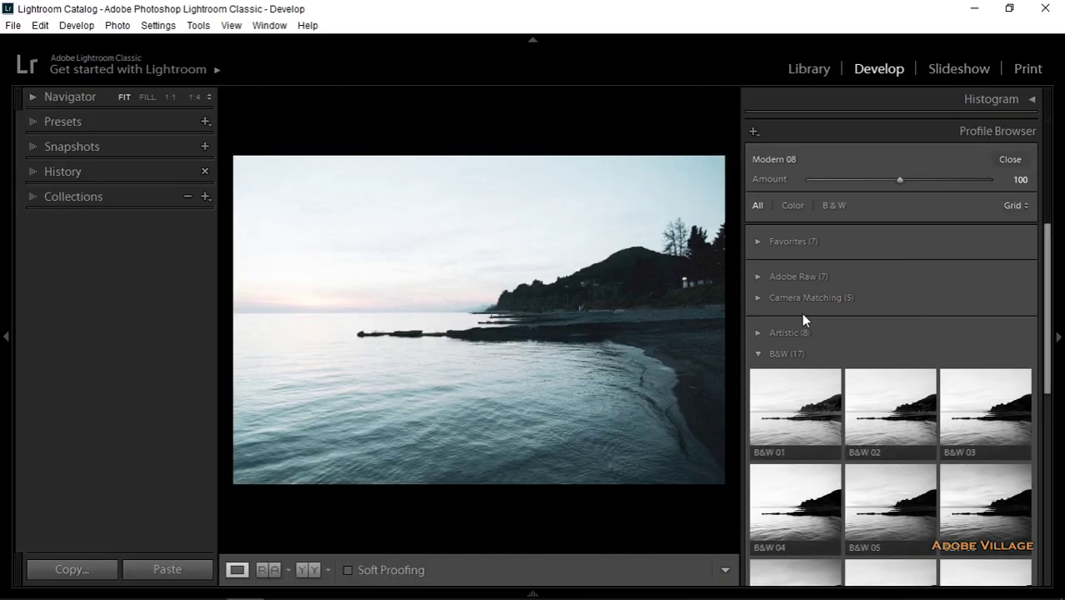
Apply the Adobe Color profile from the Adobe Raw group and close the Profile Browser.
click(756, 278)
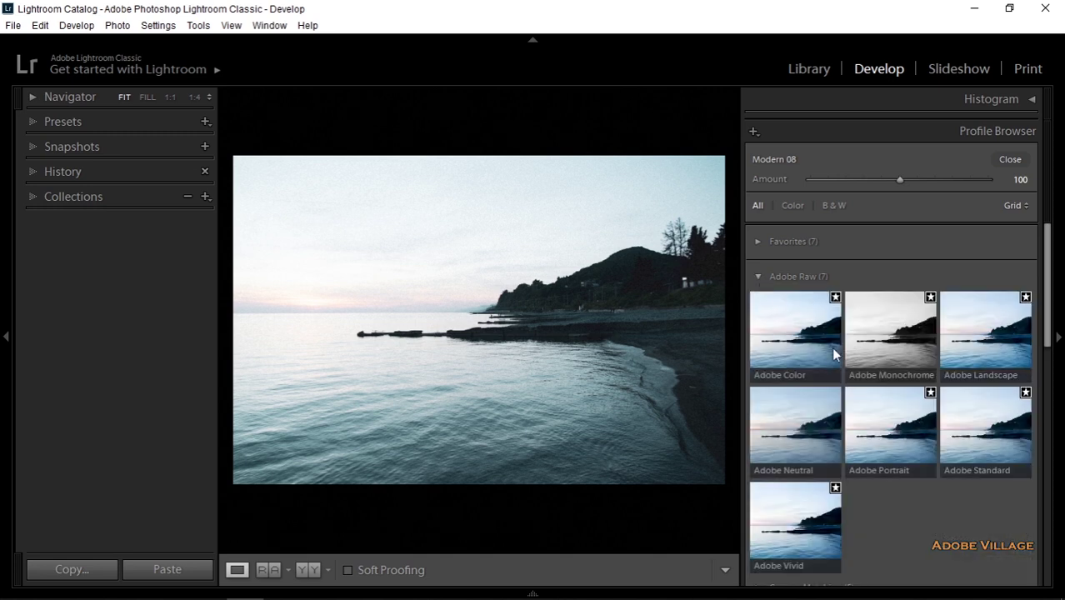
click(780, 349)
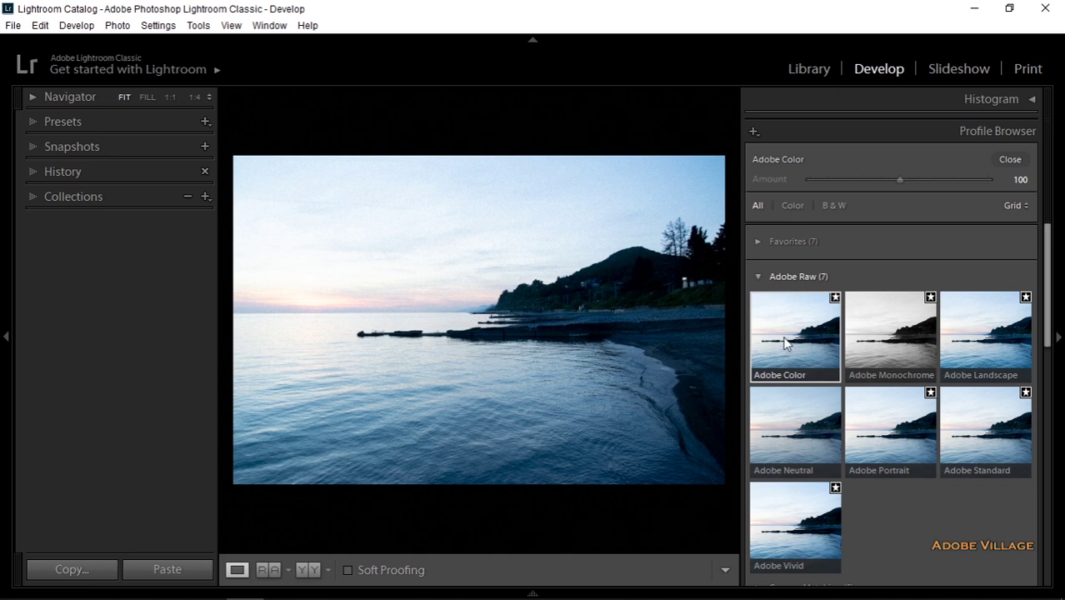
click(1005, 160)
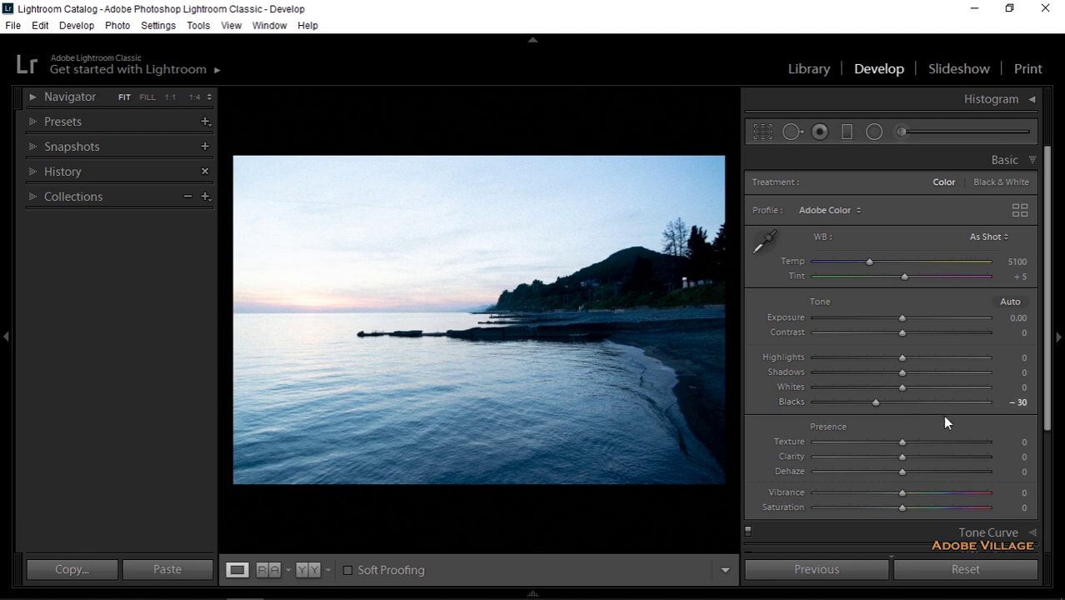
Reset the Basic adjustments, then try the Adobe Portrait and Adobe Vivid profiles.
click(965, 569)
click(829, 210)
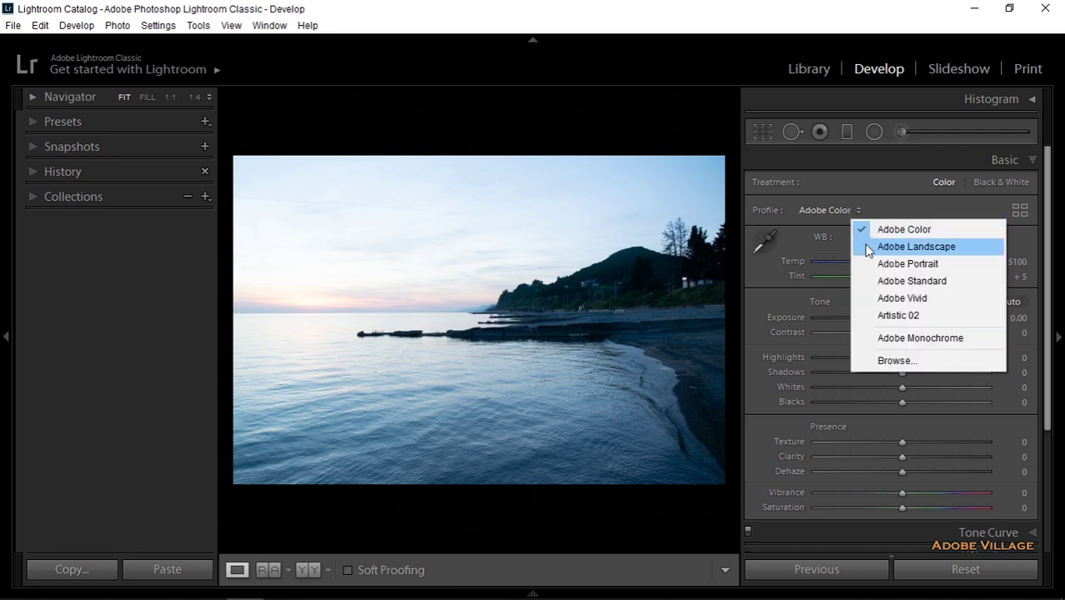
click(874, 264)
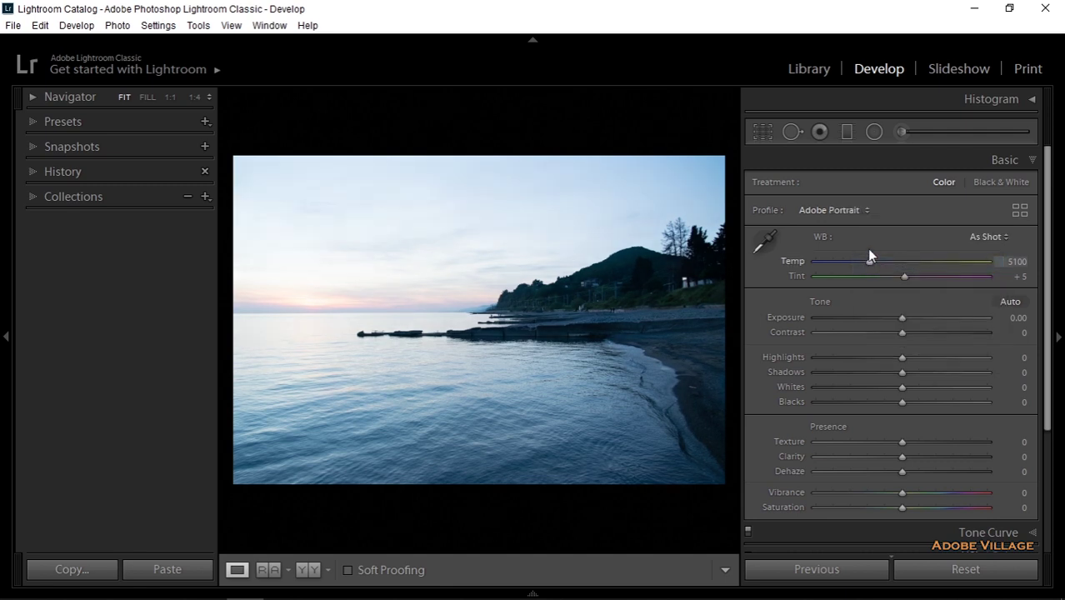
click(830, 210)
click(876, 298)
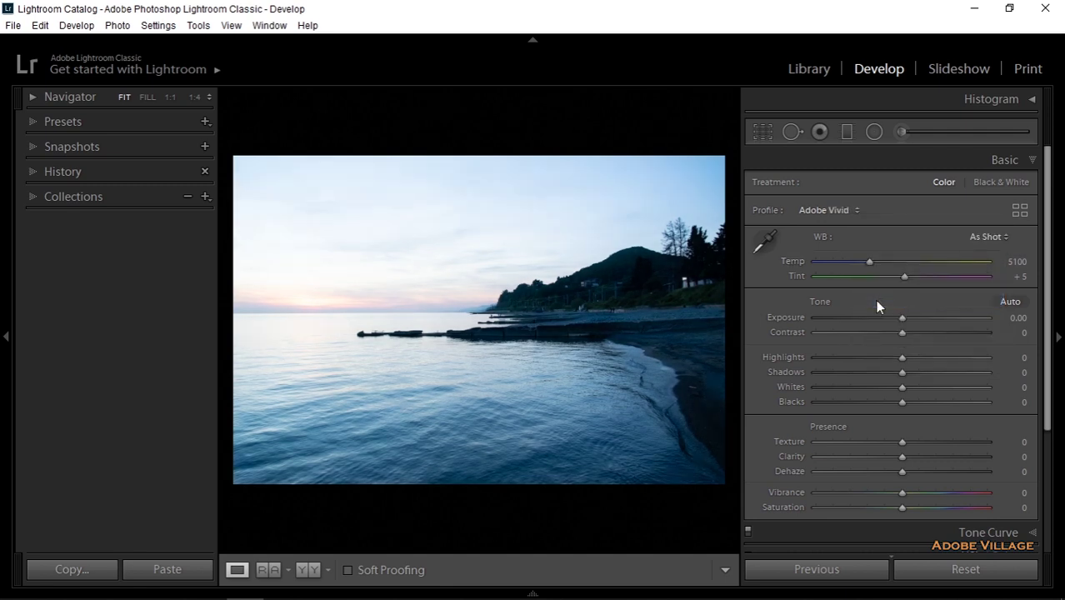
Try Adobe Monochrome, settle on Adobe Landscape, and open the full Profile Browser.
click(833, 210)
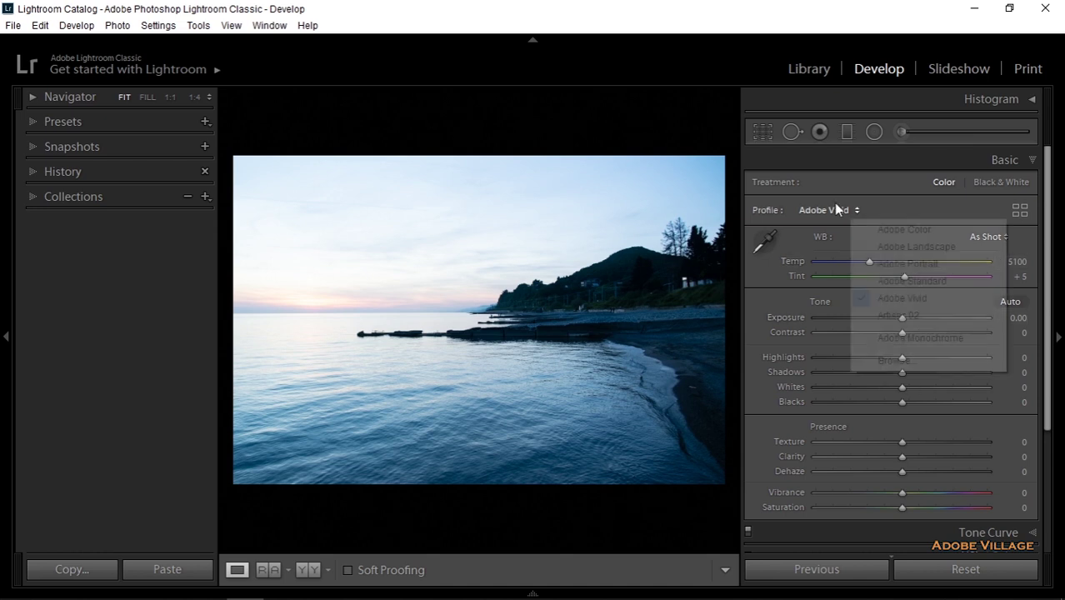
click(885, 338)
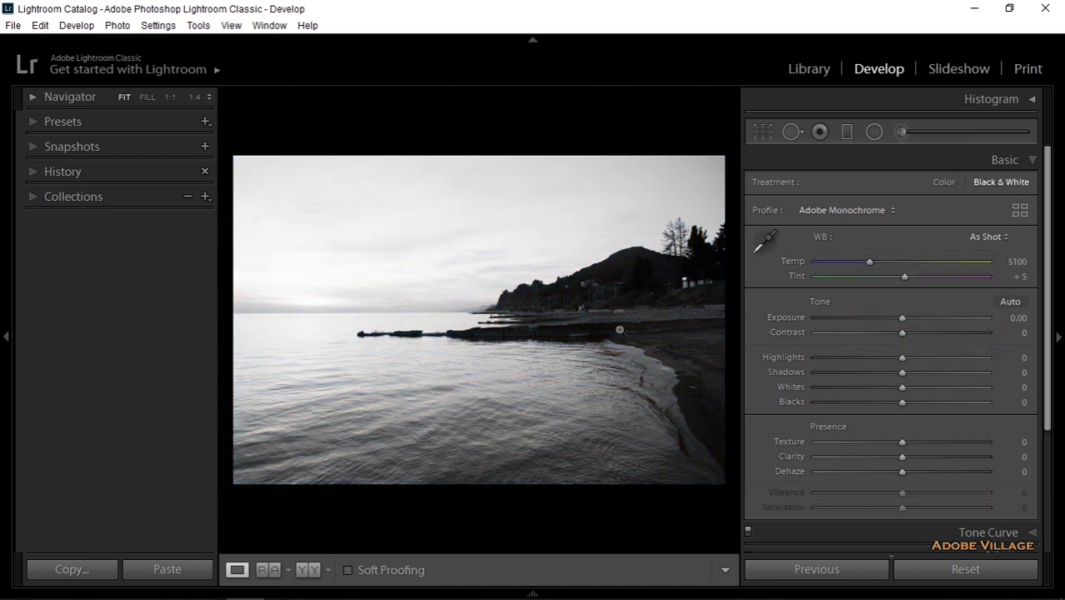
click(883, 208)
click(891, 248)
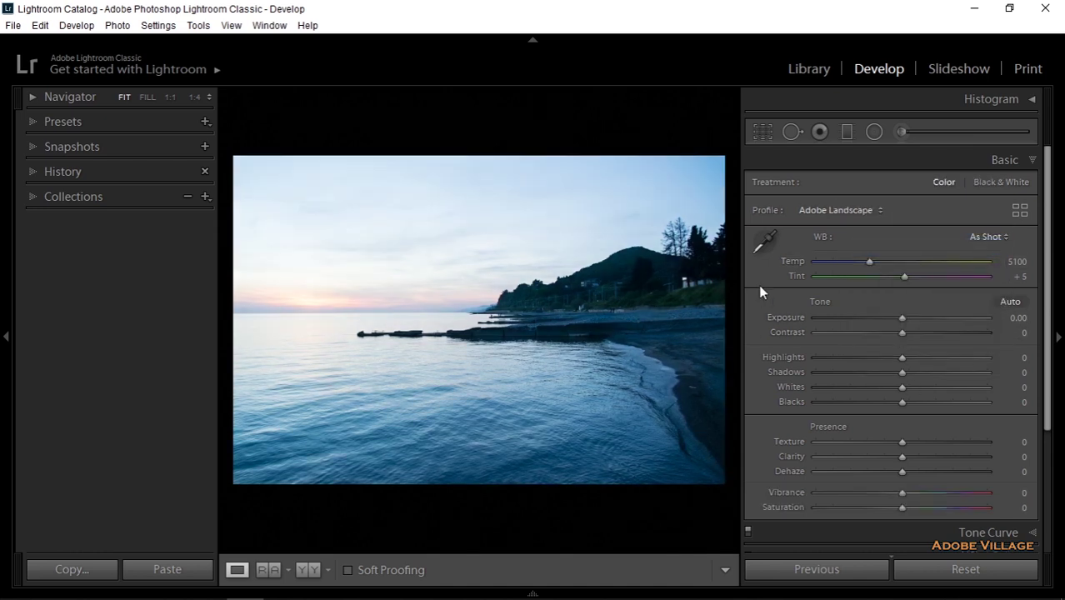
click(825, 210)
click(861, 361)
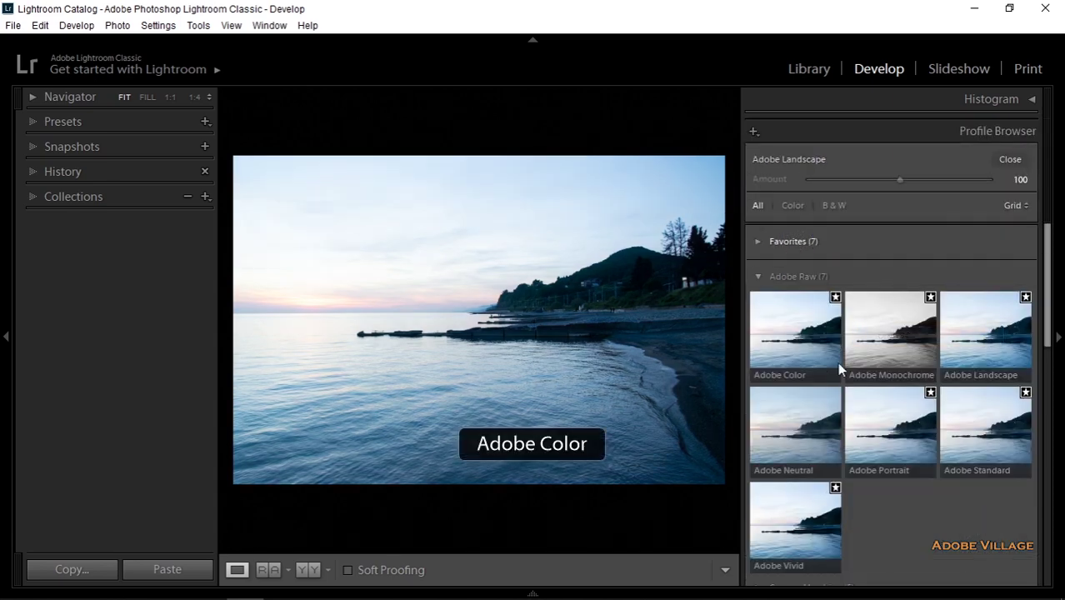
Compare Artistic 02 and 03, apply Artistic 07 and close the Profile Browser.
click(758, 277)
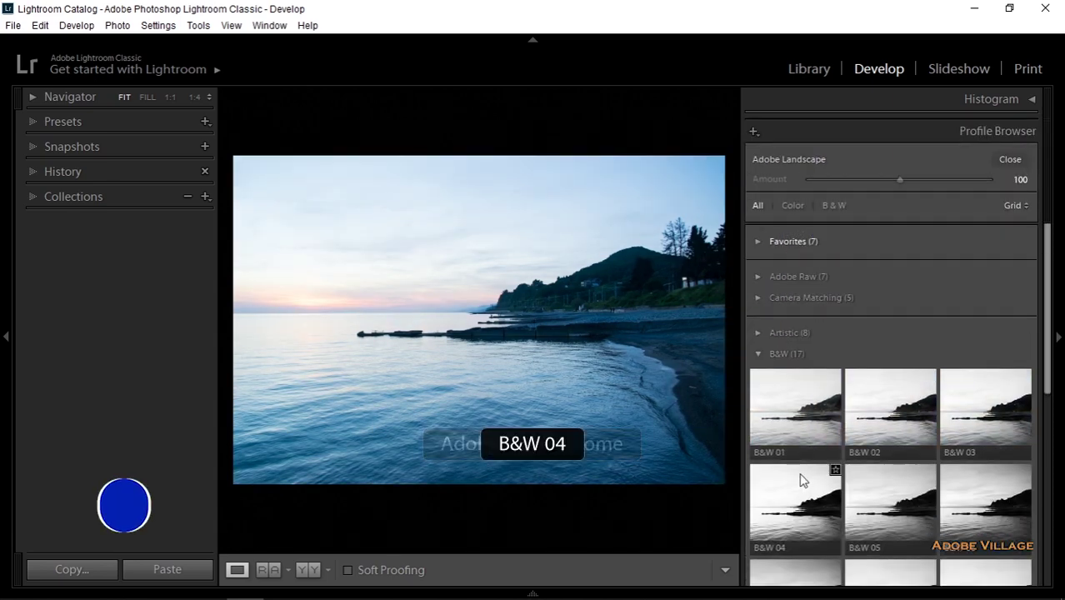
click(762, 330)
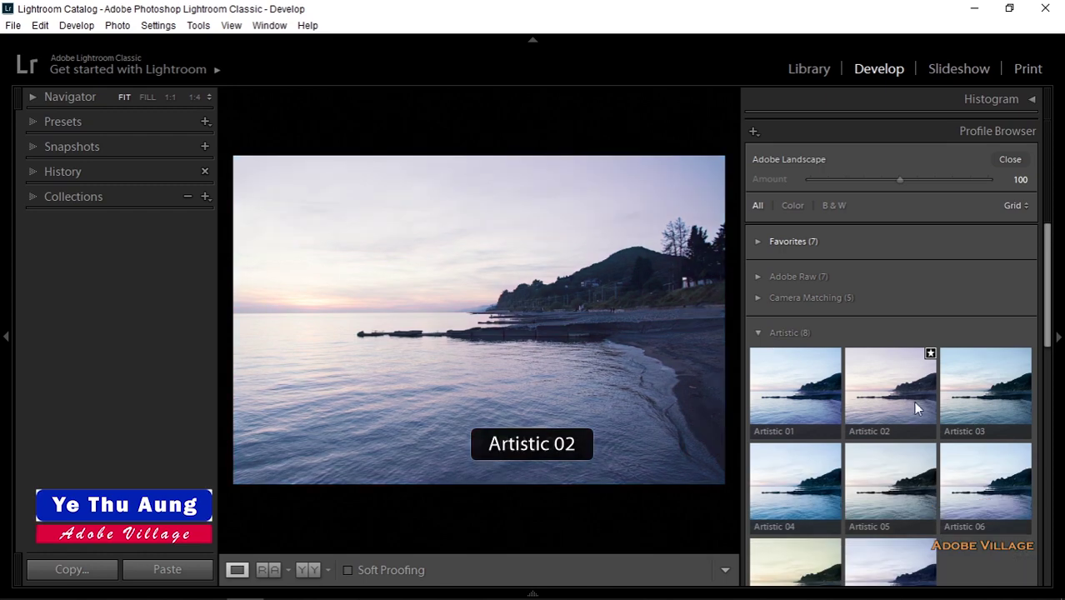
click(908, 396)
click(977, 397)
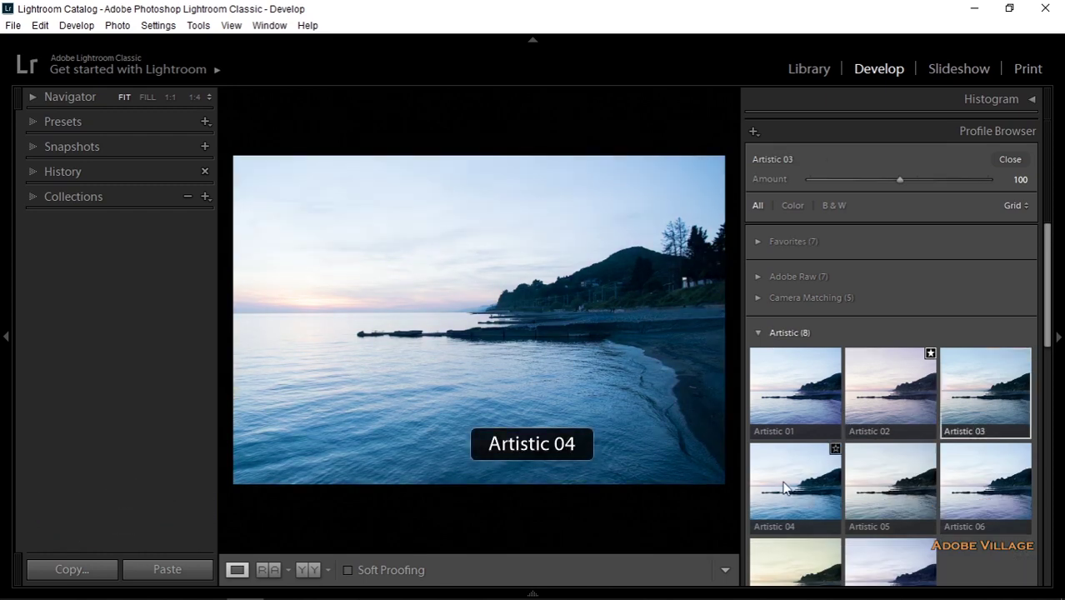
click(797, 573)
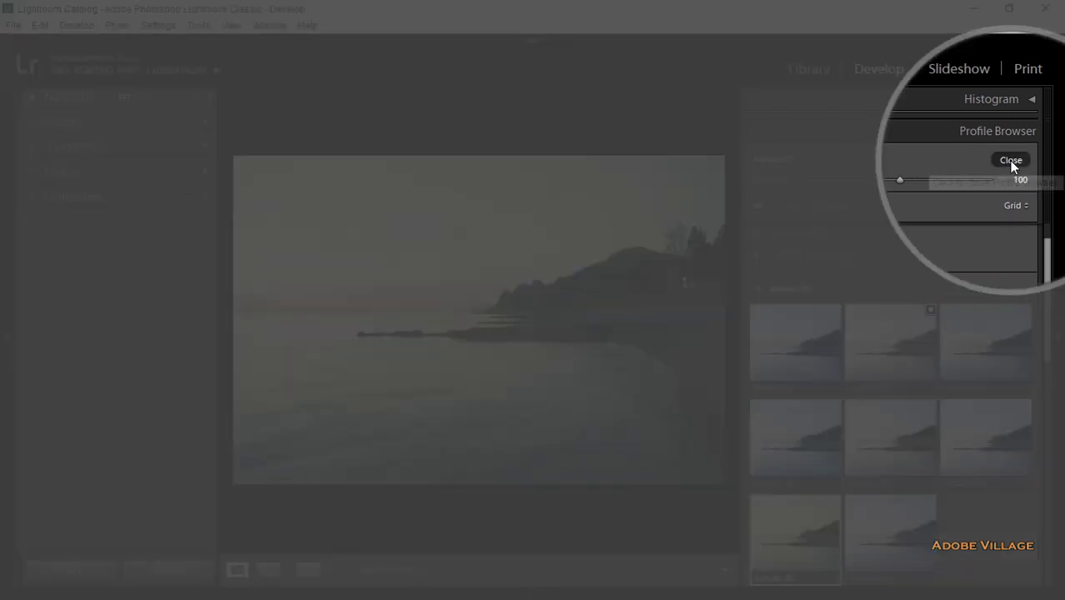
click(1010, 161)
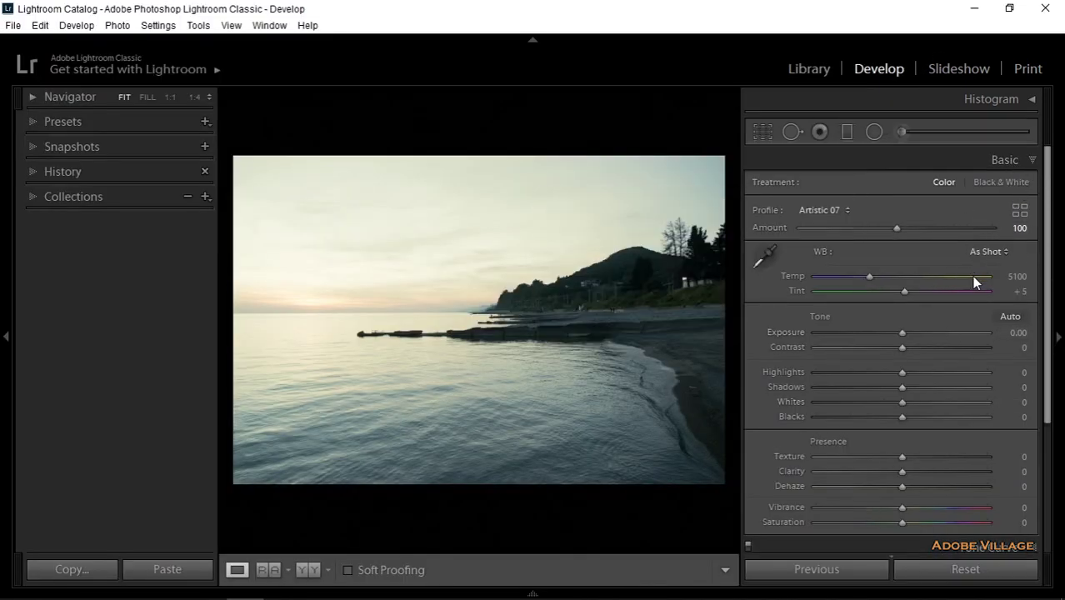
Collapse the Basic panel and open HSL / Color on its Luminance values.
scroll(925, 333, down, 1)
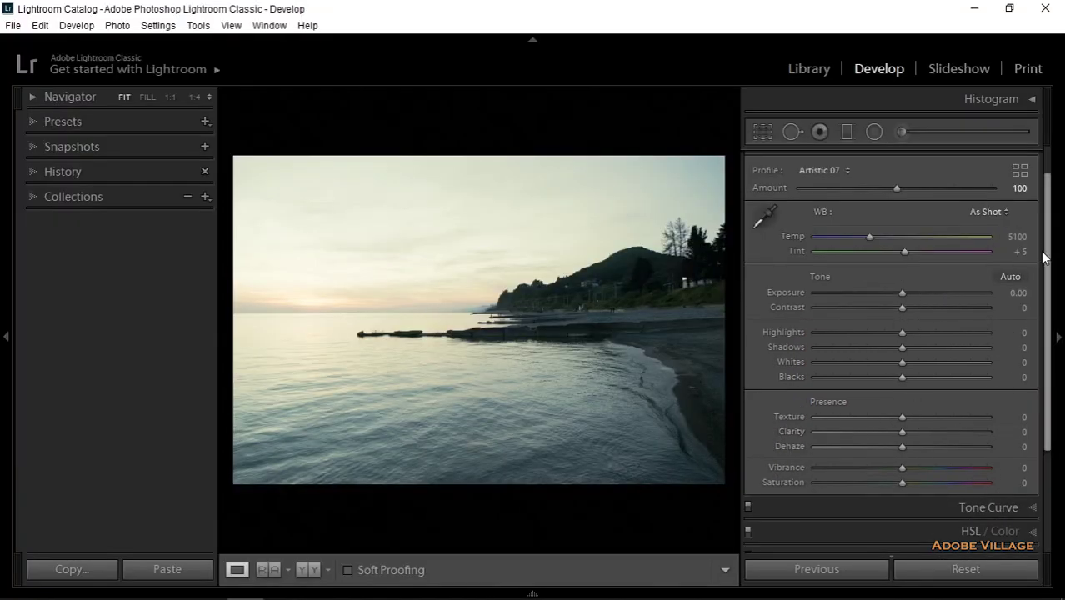
scroll(1042, 258, up, 1)
click(1024, 159)
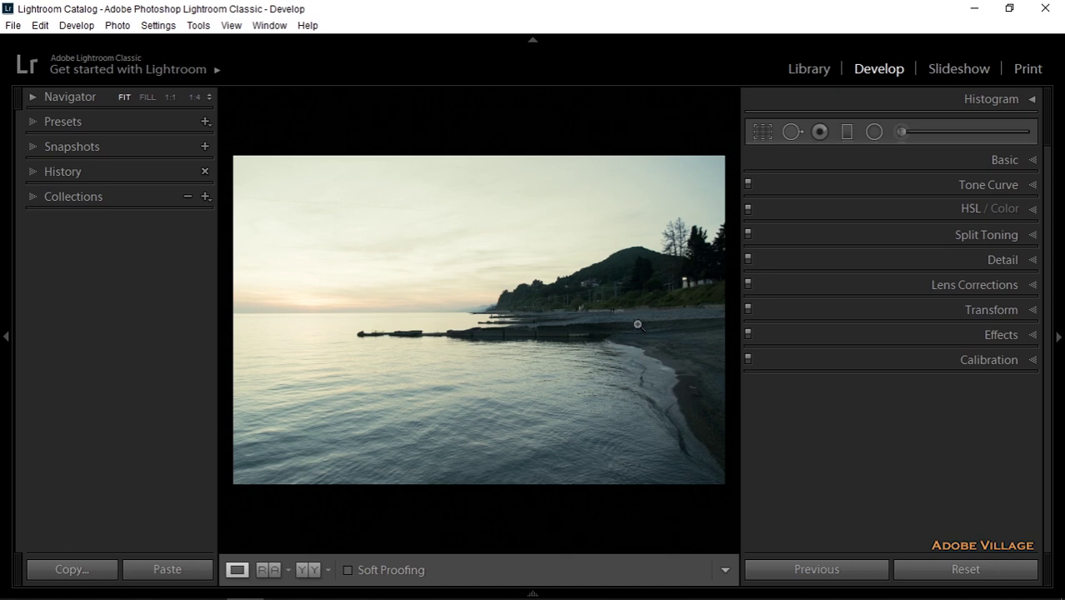
click(968, 207)
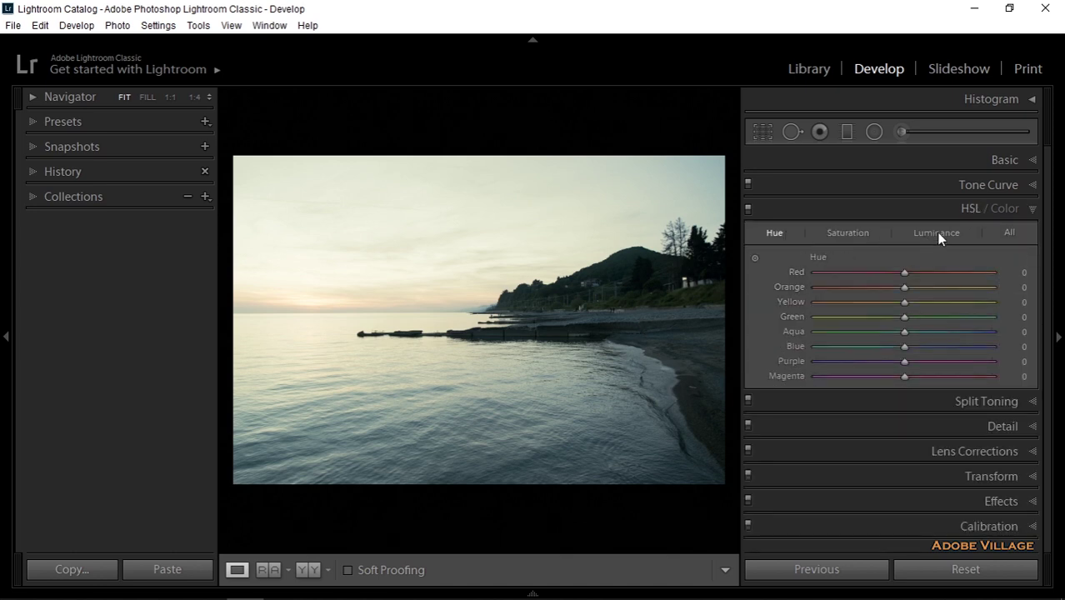
click(936, 233)
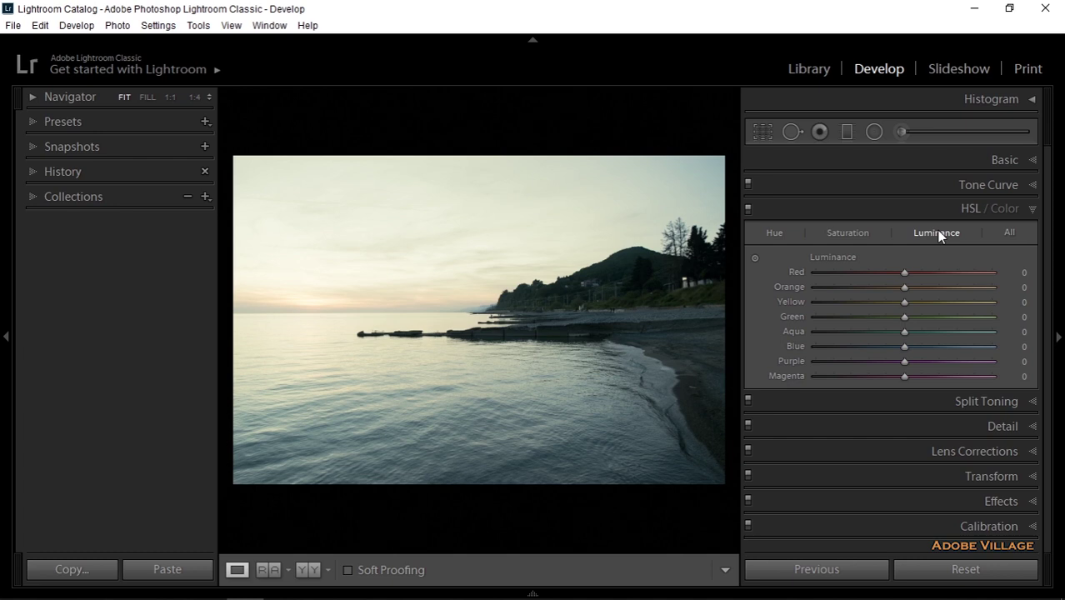
Collapse Tone Curve and HSL / Color, then show Calibration with Process Version 5 (Current).
click(1013, 184)
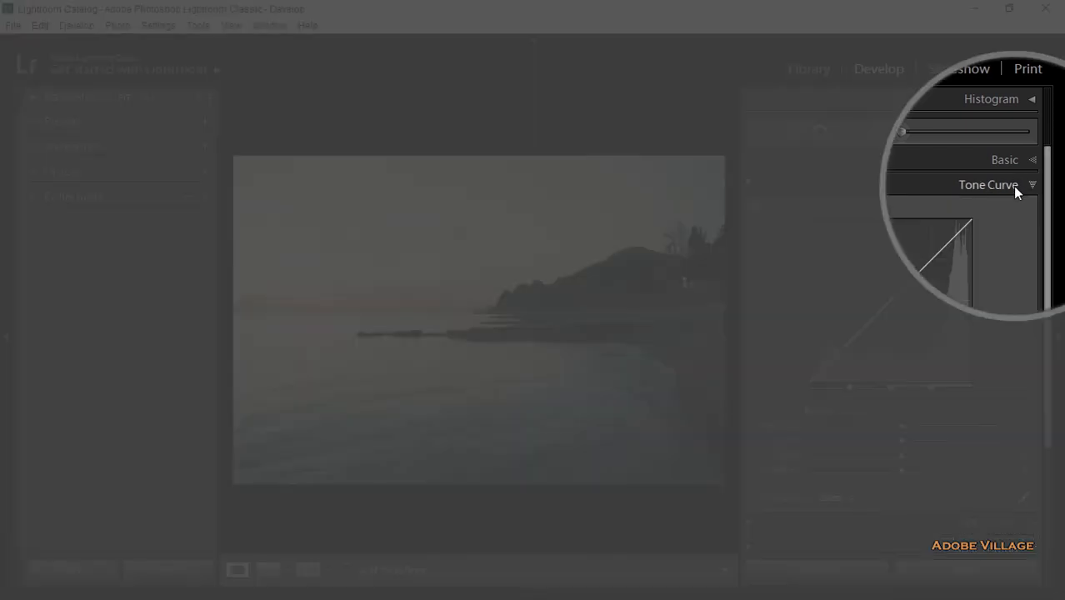
click(1013, 186)
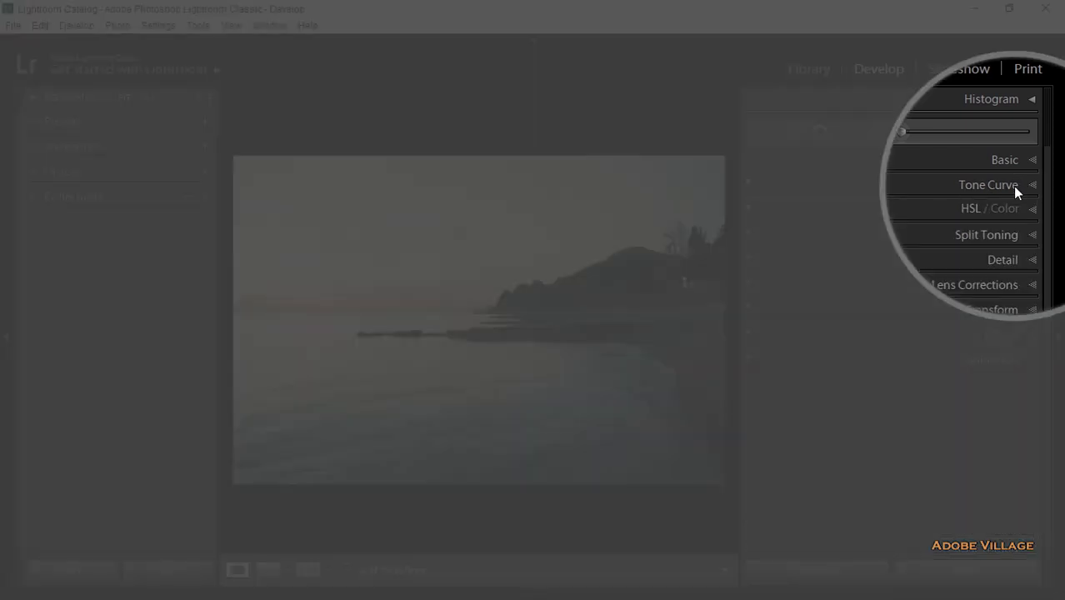
click(968, 209)
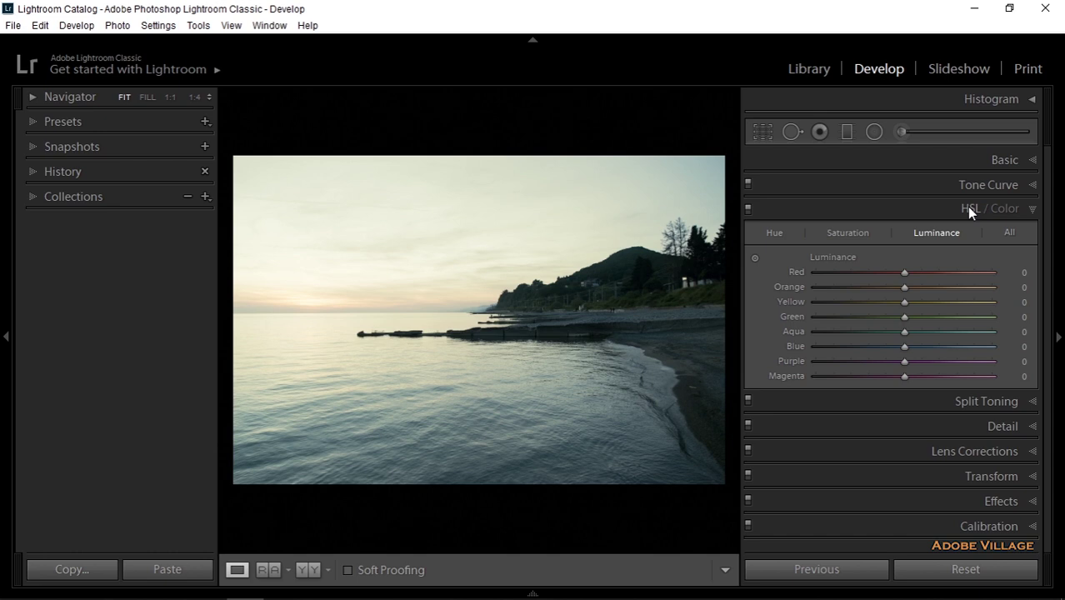
click(1016, 210)
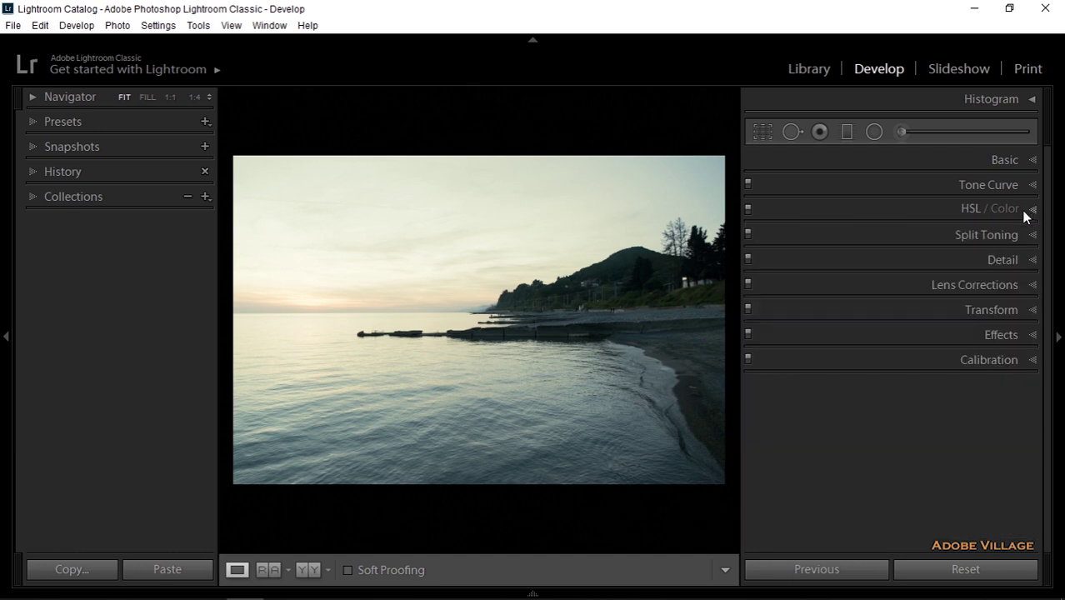
click(1020, 357)
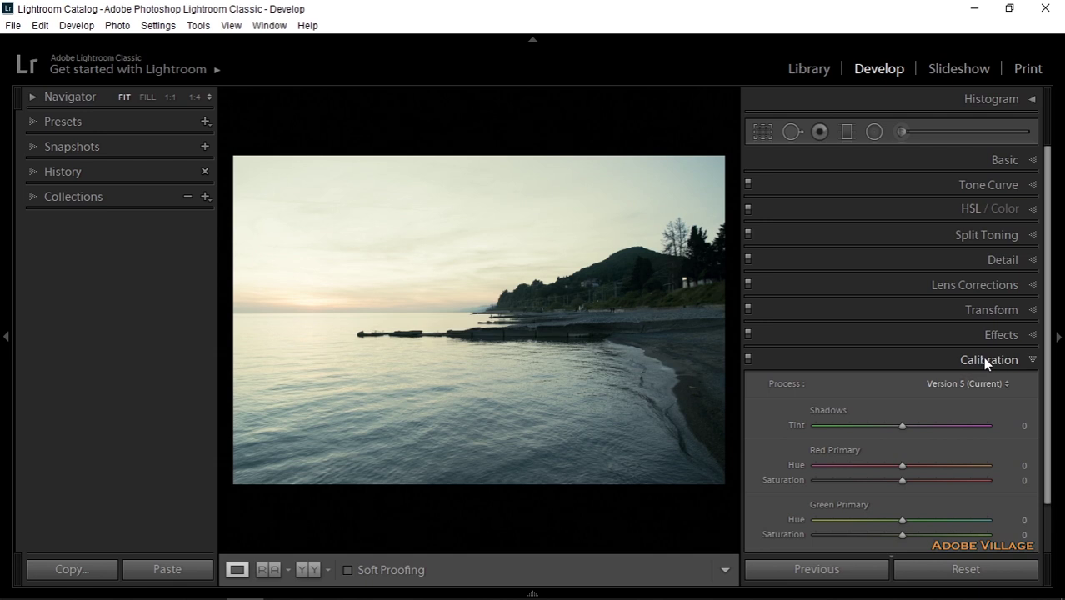
Expand the Basic panel to confirm the Artistic 07 profile, Temp 5100 and Tint +5.
click(1008, 158)
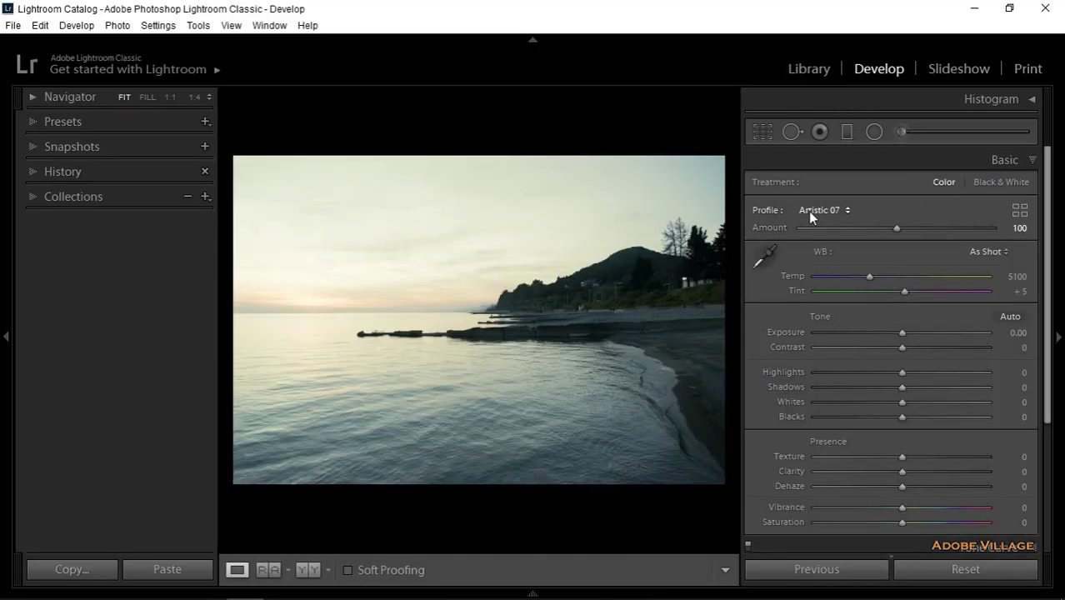
click(1030, 162)
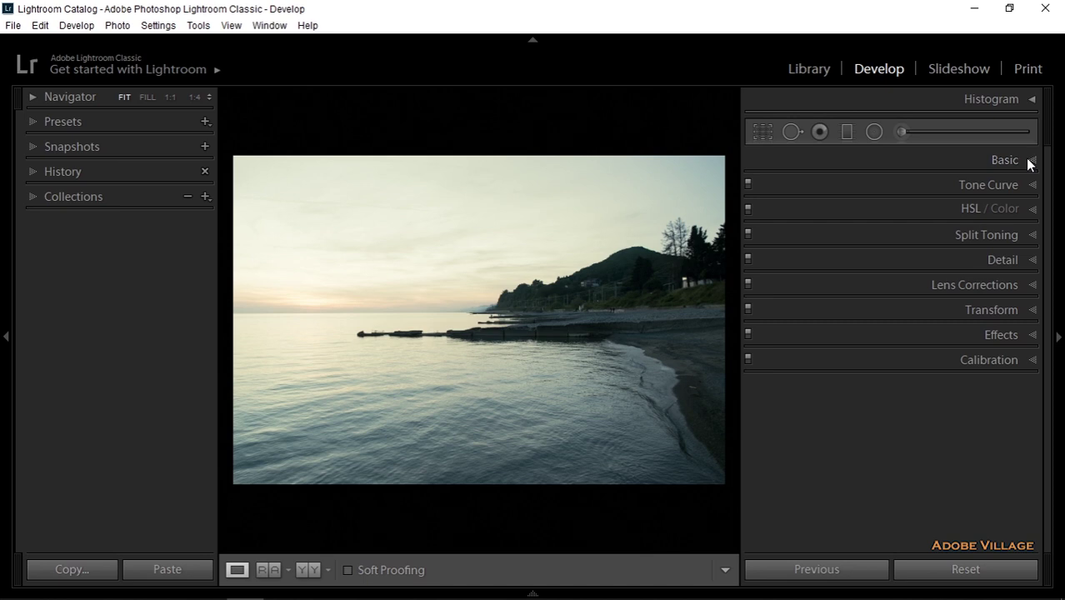
click(1028, 162)
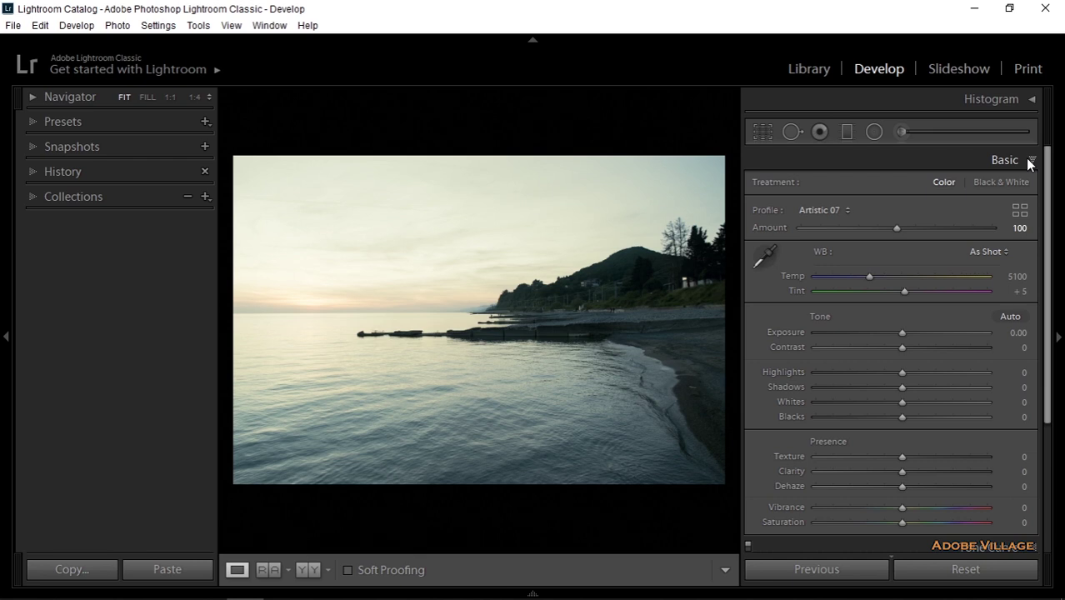
Reset all edits on the beach photo and reopen the Basic panel.
click(963, 571)
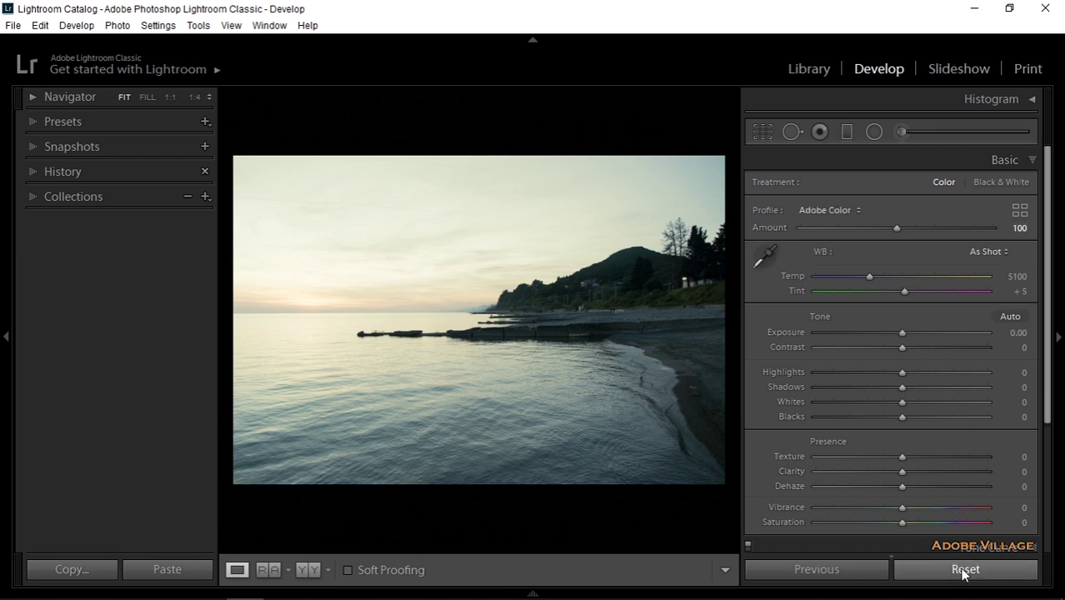
click(1030, 159)
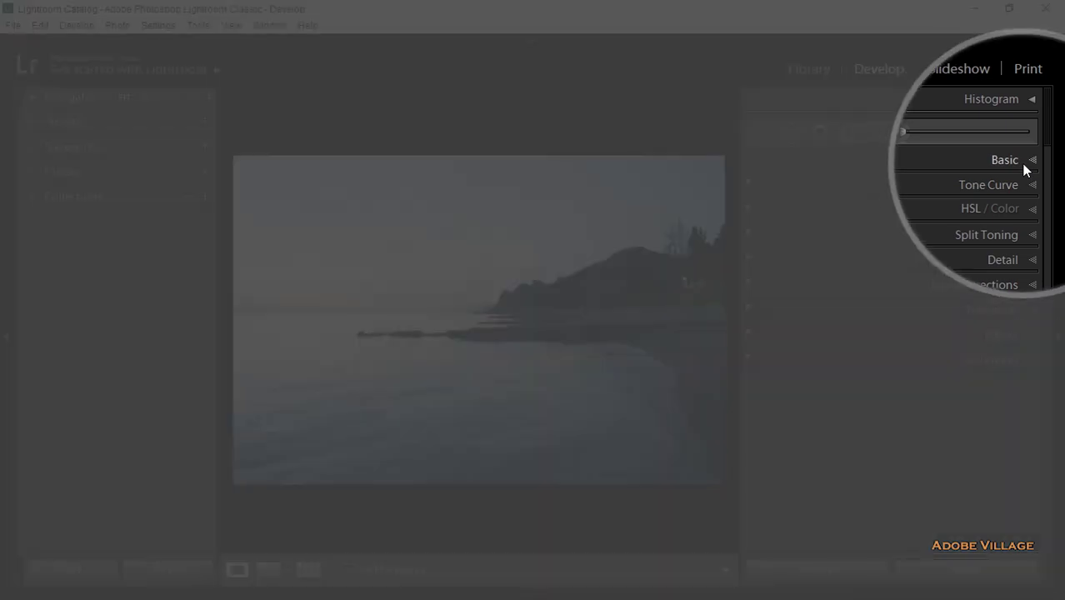
click(1024, 166)
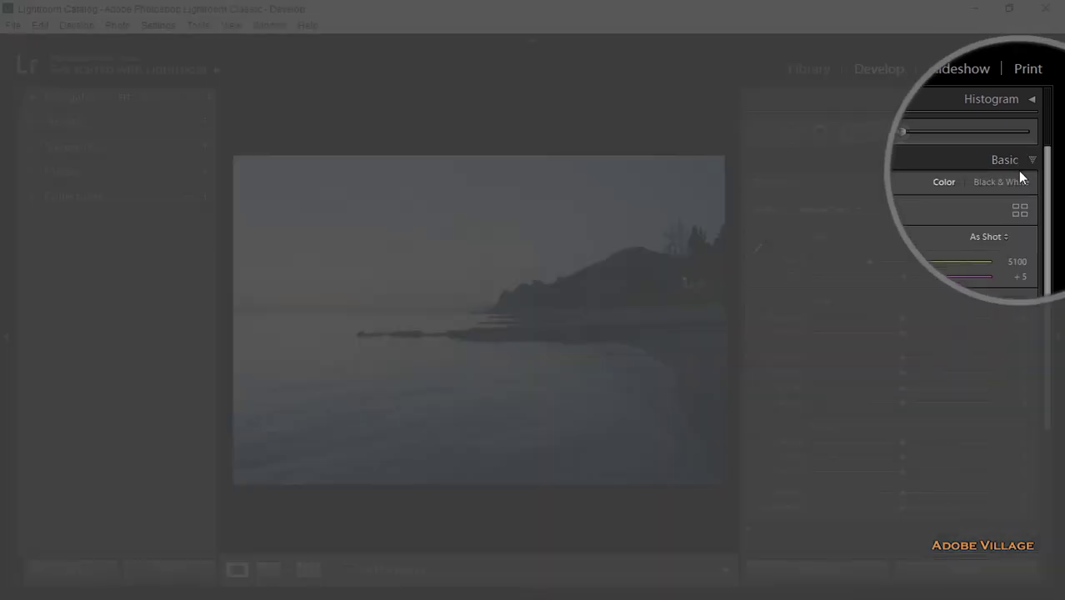
Choose the Modern 02 profile in the profile browser and close it.
click(1018, 211)
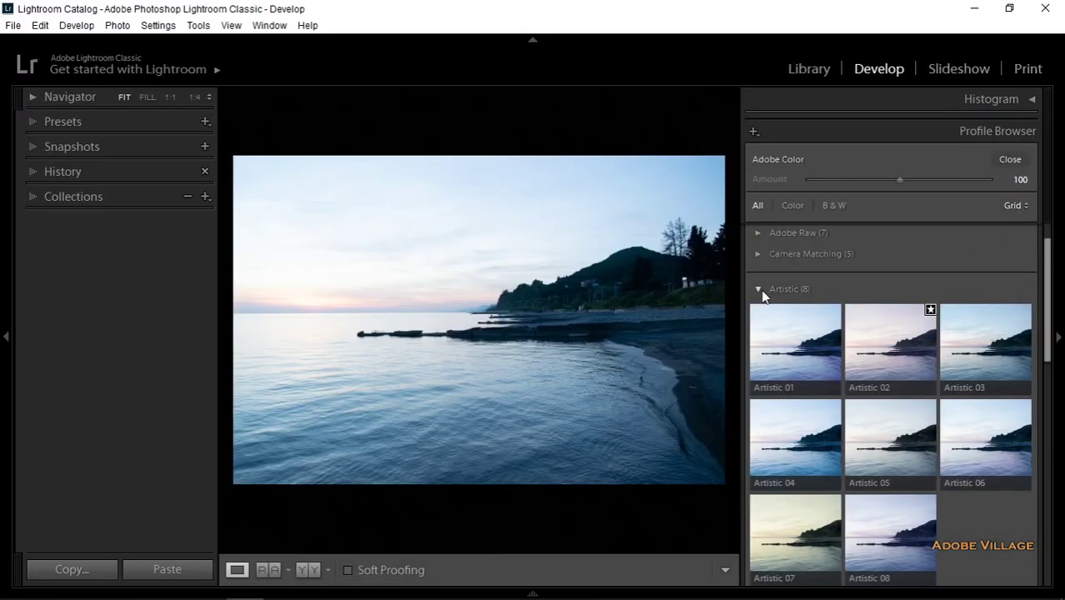
click(759, 290)
drag(1051, 333, 1046, 525)
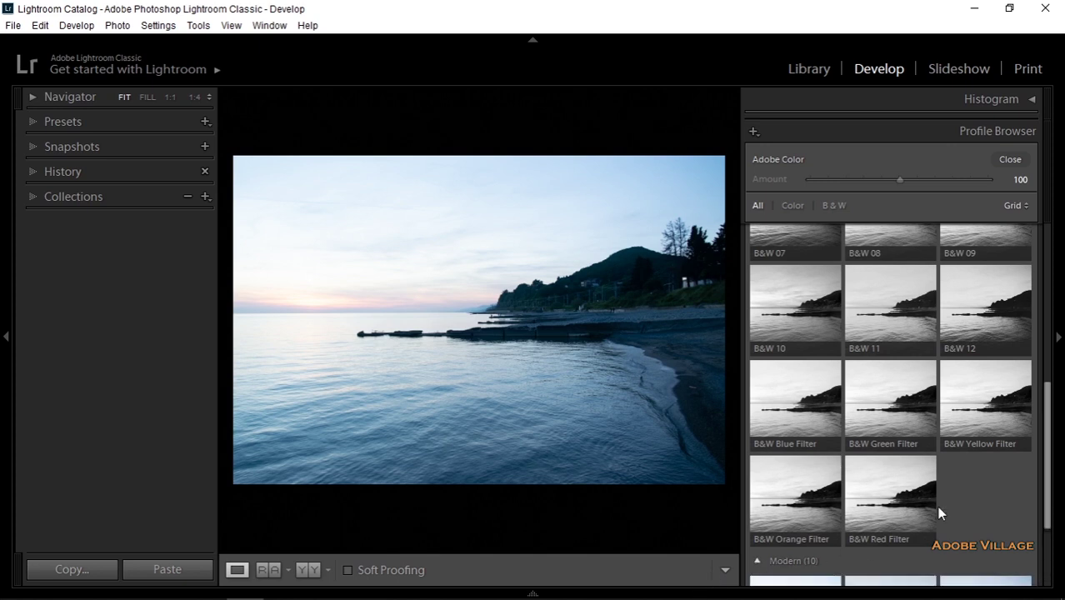
drag(1045, 445, 1039, 504)
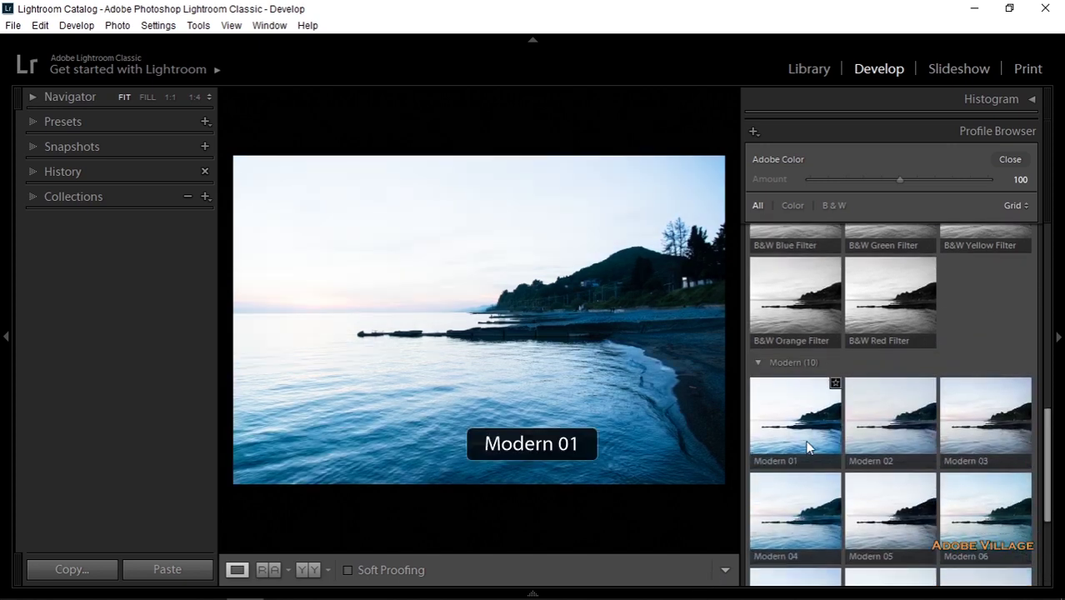
click(885, 431)
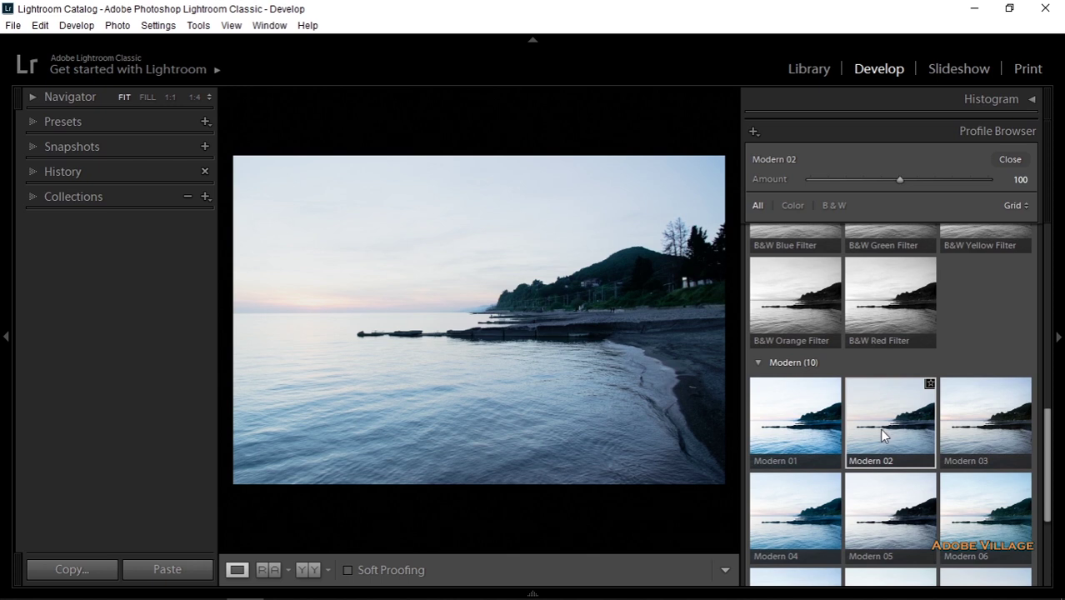
click(1008, 160)
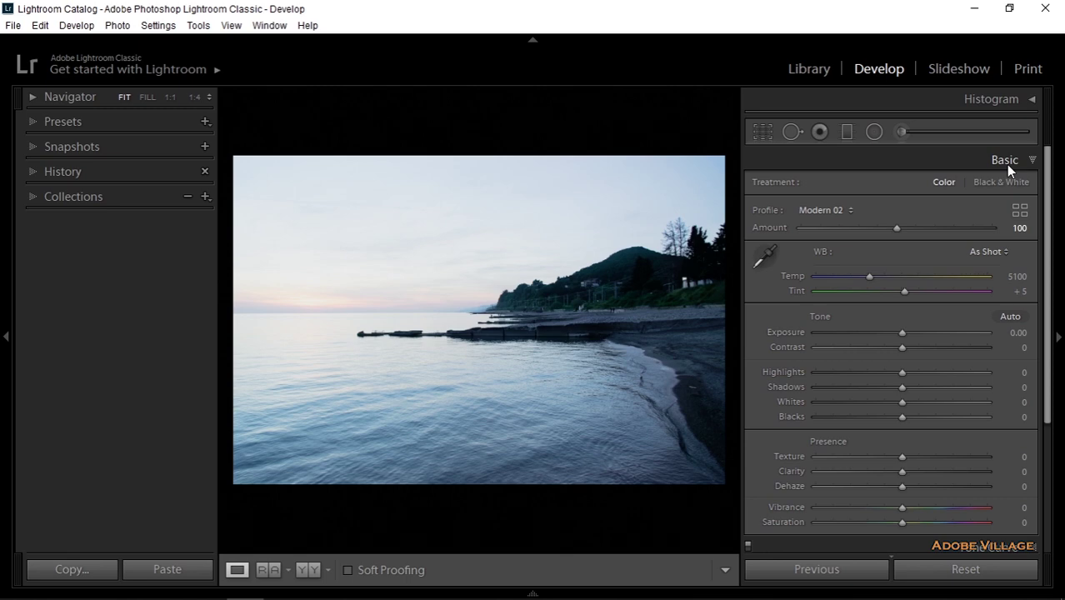
Compare with the Before view, then apply the 01_Fashion Lightroom Presets 1 user preset.
key(backslash)
key(backslash)
key(backslash)
key(backslash)
click(30, 123)
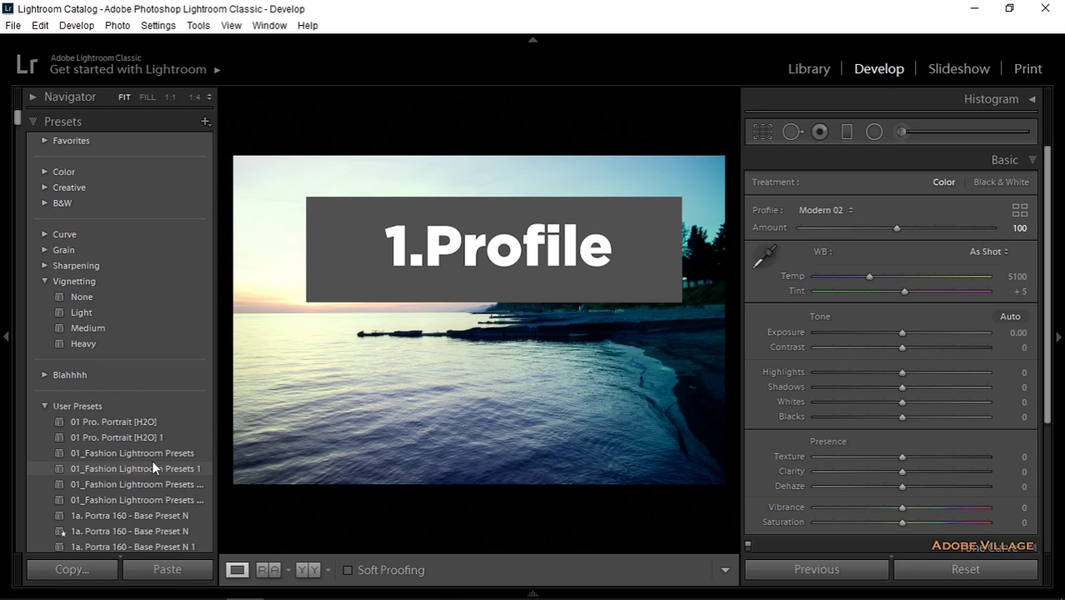
click(152, 461)
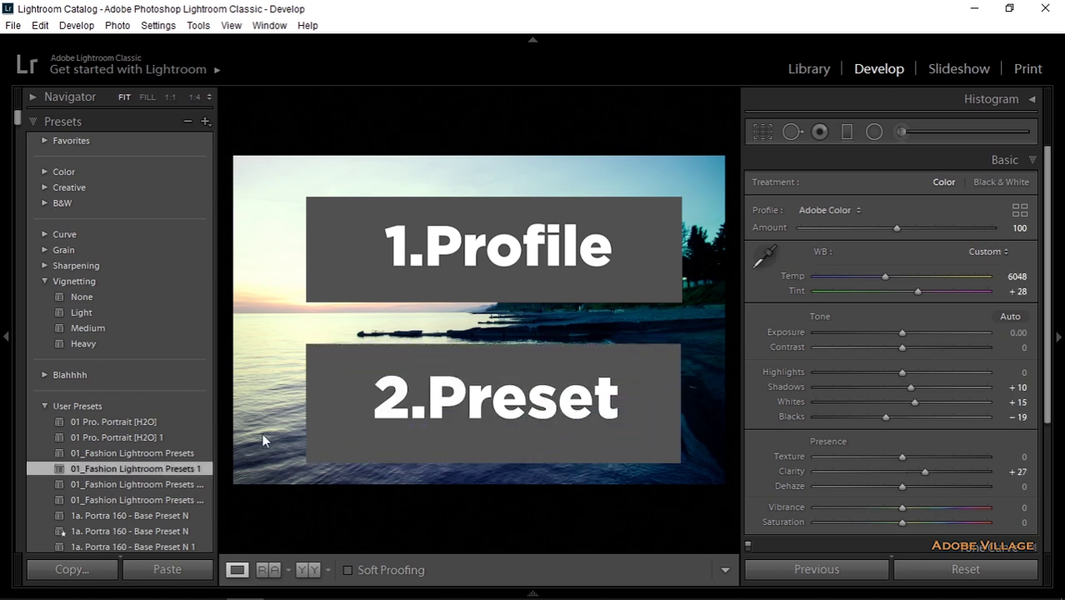